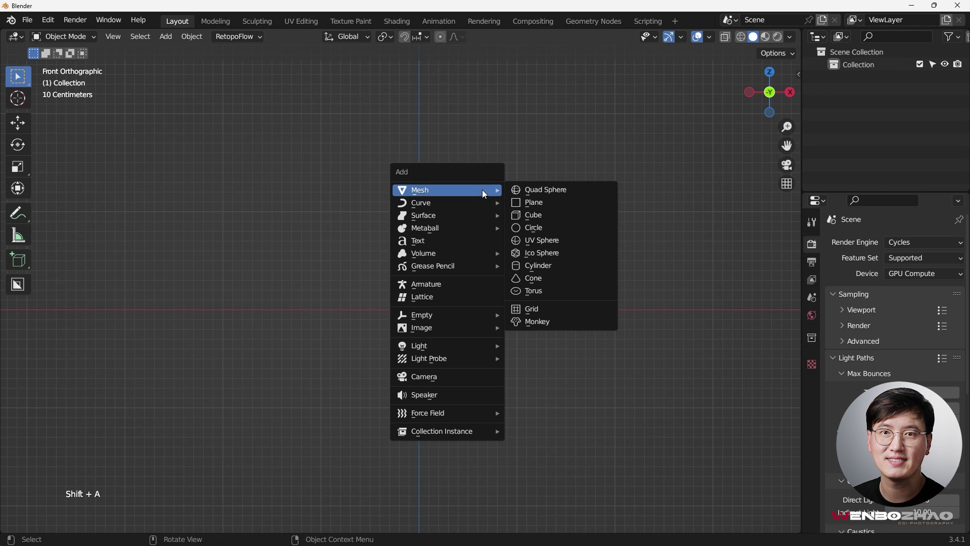
Add a plane mesh at the origin and enter Edit Mode with vertex selection.
left_click(534, 203)
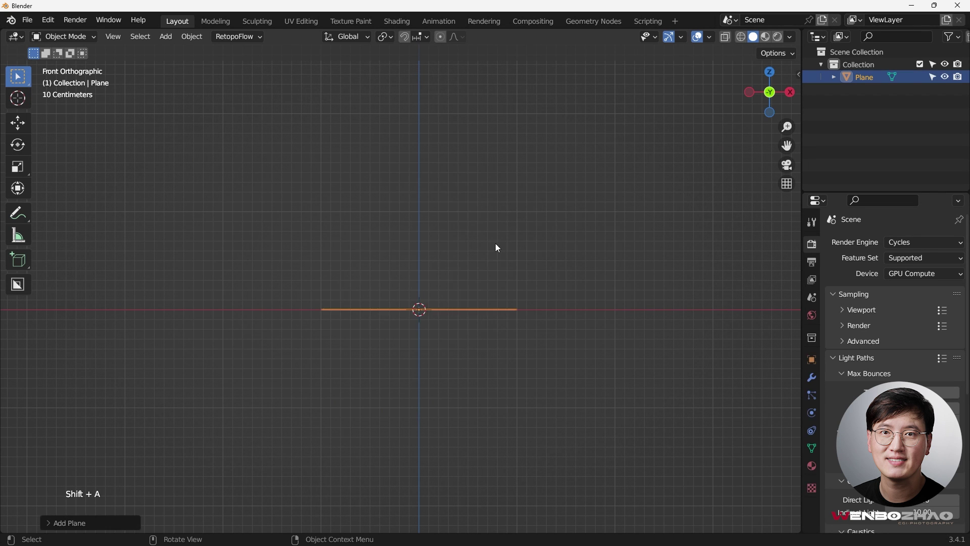
middle_click_drag(495, 244, 455, 295)
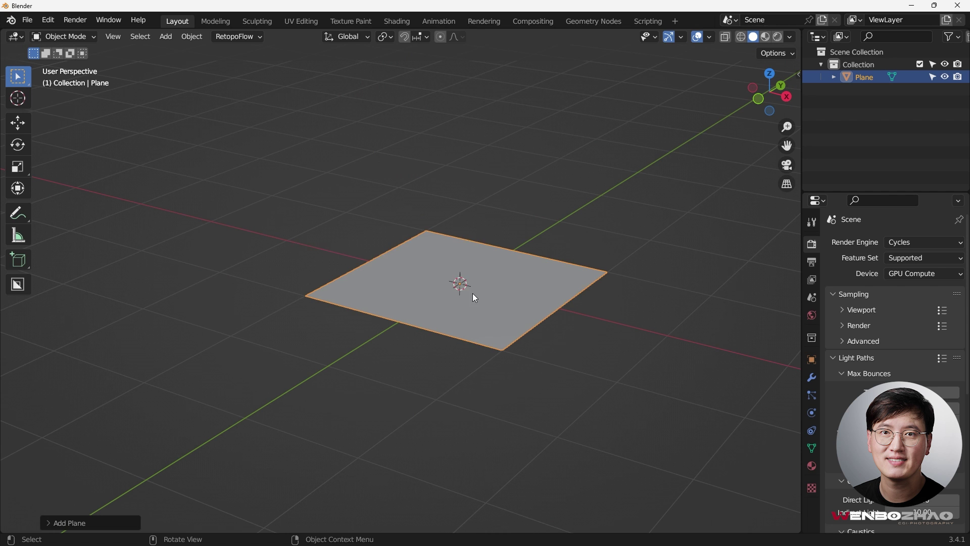
key("Tab")
middle_click_drag(459, 258, 419, 187)
scroll(425, 190, "up", 3)
key("1")
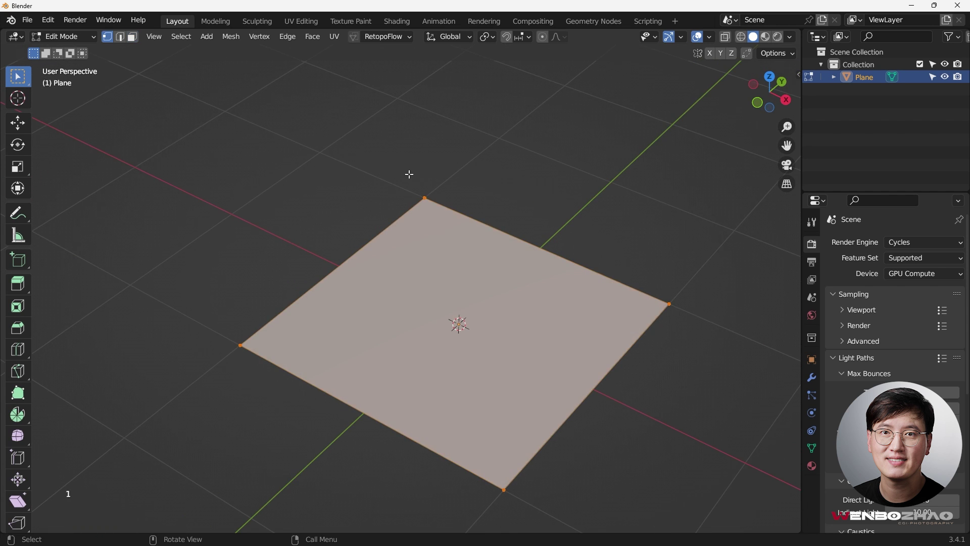
Extrude the two vertices of the plane's back edge straight up along Z to form an upright wall.
left_click_drag(409, 173, 493, 236)
left_click_drag(612, 266, 706, 327, "shift")
scroll(644, 303, "down", 3)
middle_click_drag(644, 303, 487, 266)
key("KP_3")
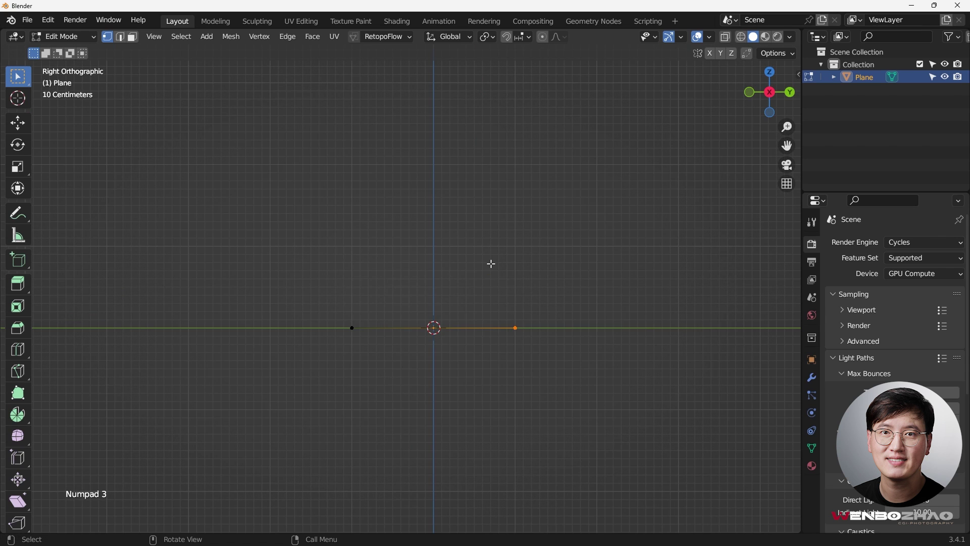
key("e")
key("z")
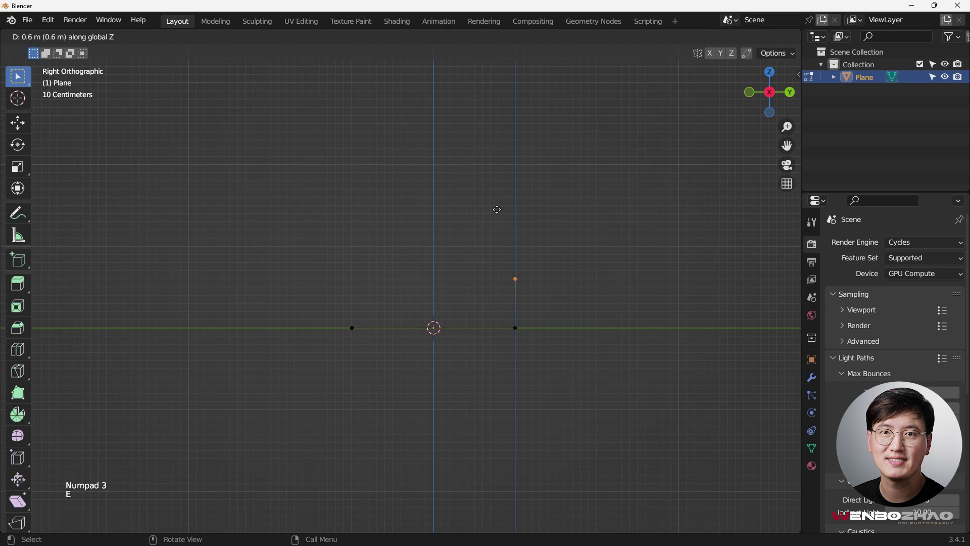
left_click(502, 133)
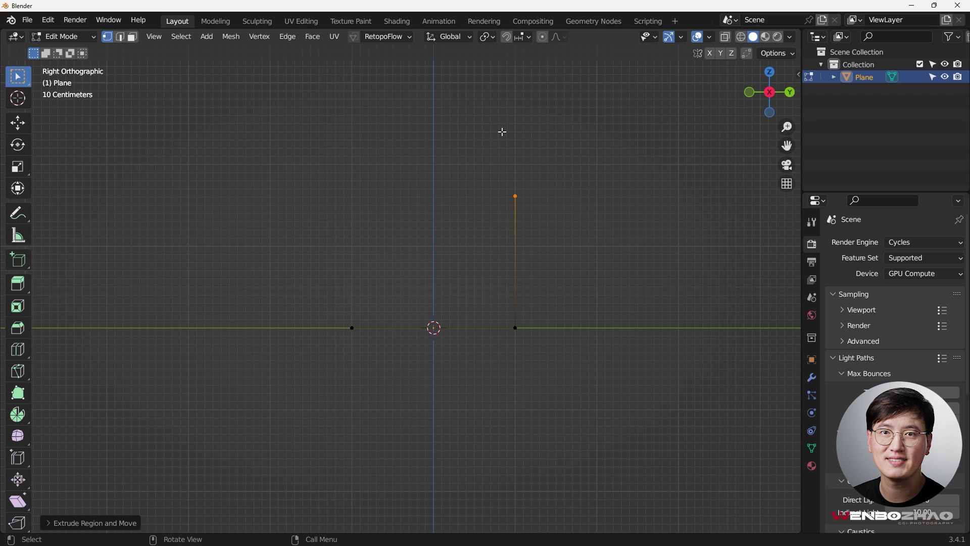
Add three evenly spaced loop cuts running lengthwise along the floor and up the wall, then clear the selection.
middle_click_drag(502, 130, 531, 201)
middle_click_drag(442, 319, 514, 217)
middle_click_drag(477, 288, 407, 277)
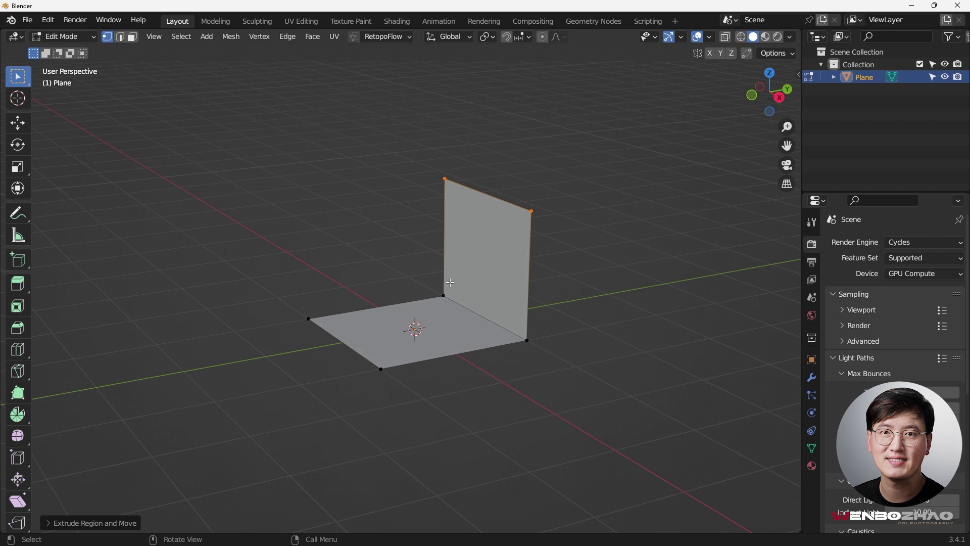
key("ctrl+r")
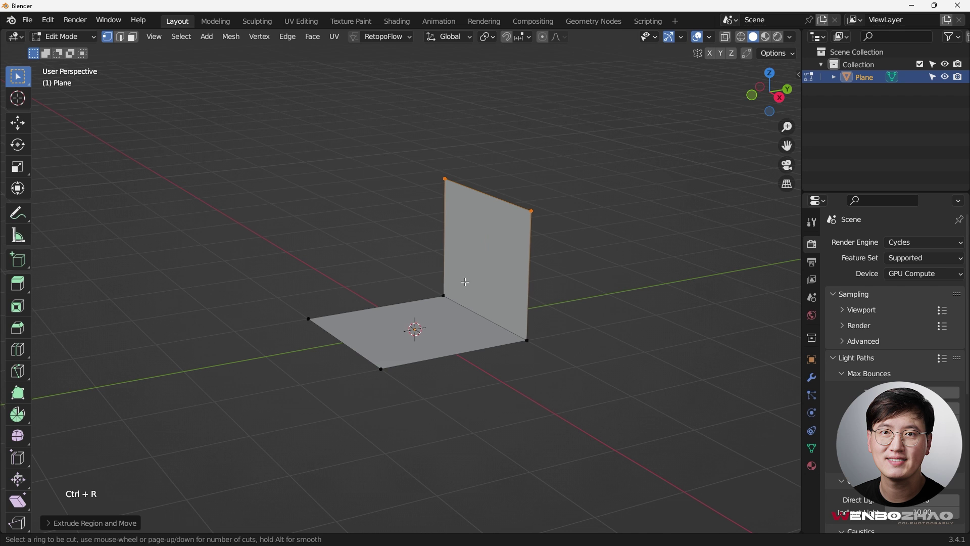
scroll(461, 298, "up", 2)
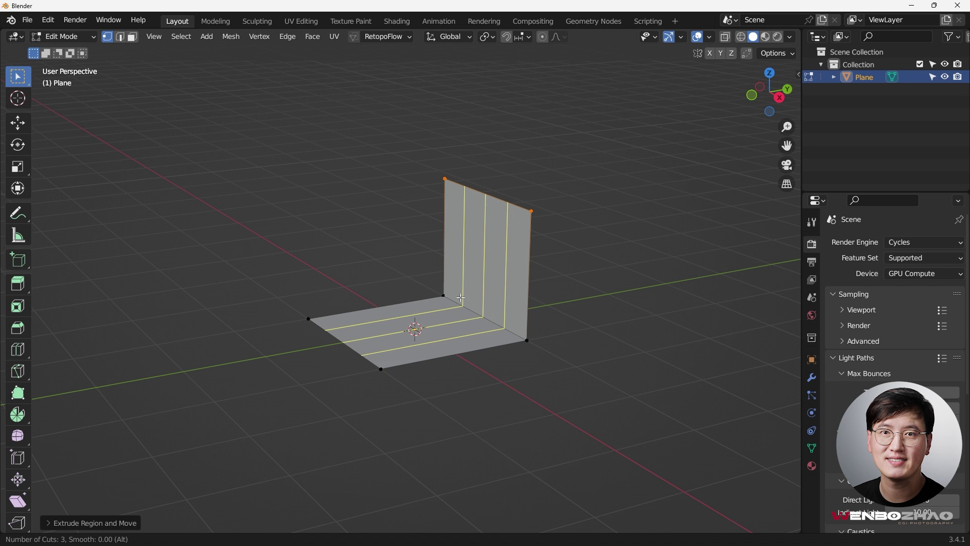
left_click(461, 298)
right_click(461, 298)
middle_click_drag(534, 284, 584, 299)
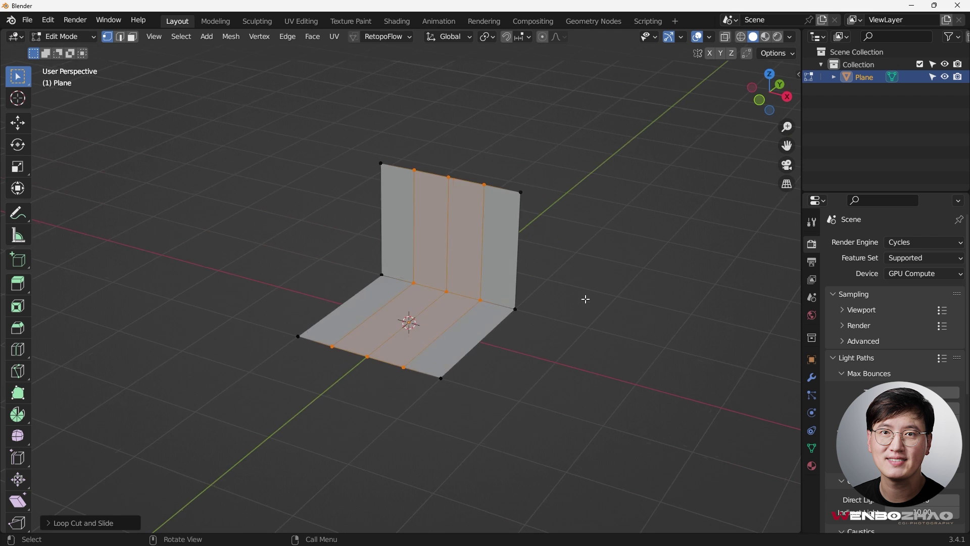
left_click(584, 299)
Add a Solidify modifier to the L-shaped plane.
middle_click_drag(487, 277, 484, 253)
key("KP_1")
key("KP_3")
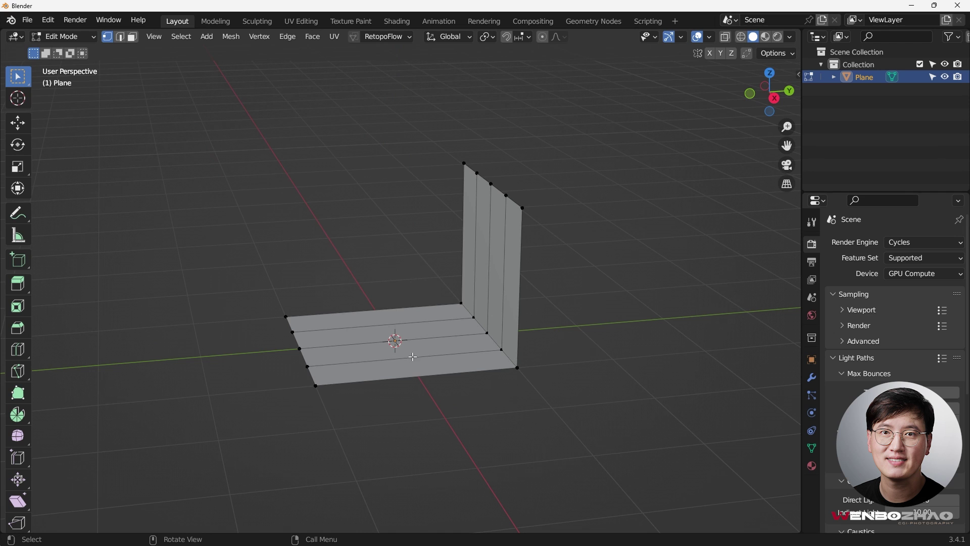
middle_click_drag(491, 292, 454, 281)
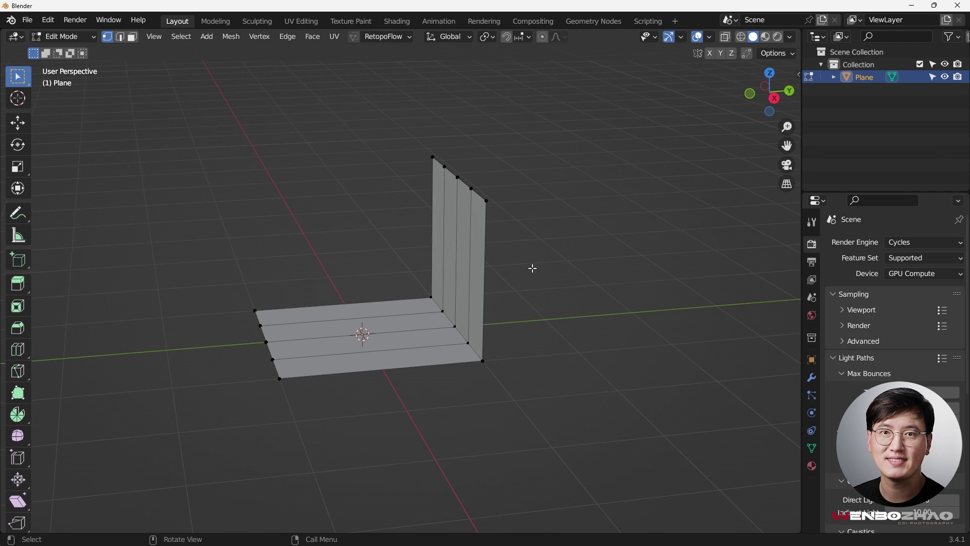
left_click(811, 377)
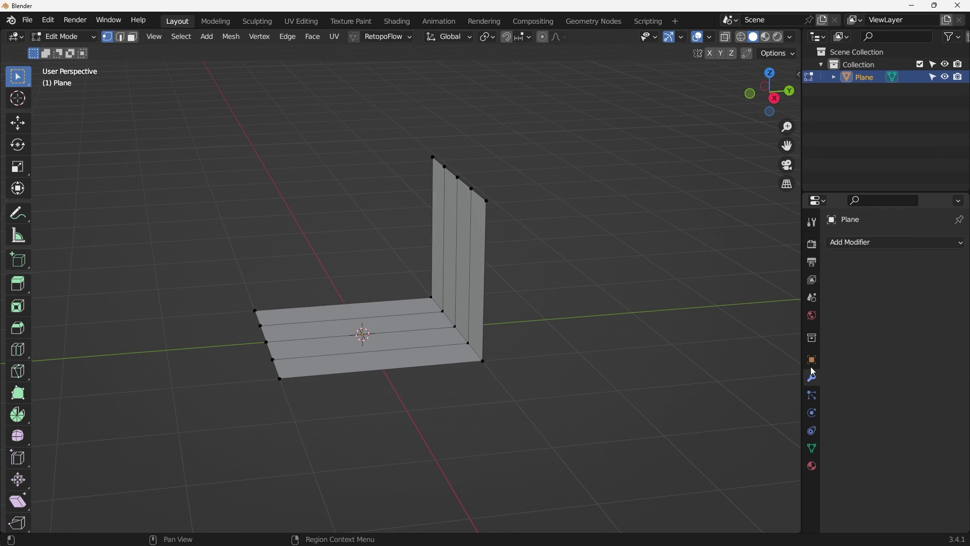
left_click(874, 246)
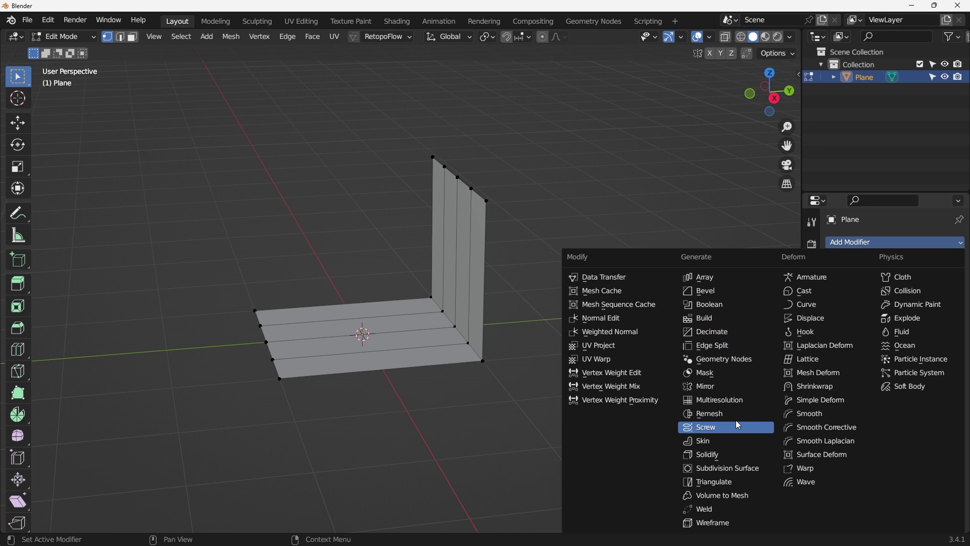
left_click(727, 454)
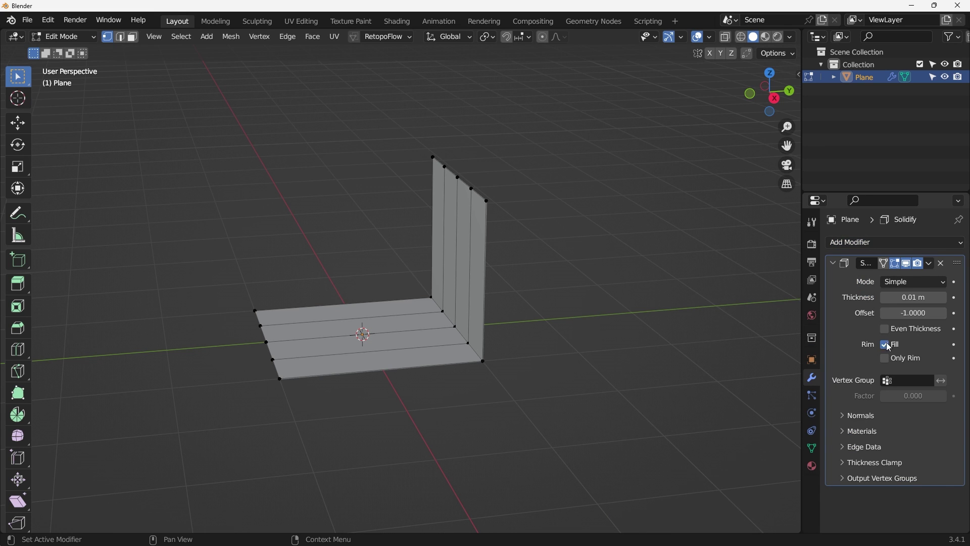
Set the Solidify modifier's thickness to 0.15 m.
scroll(488, 202, "up", 5)
middle_click_drag(492, 193, 334, 235)
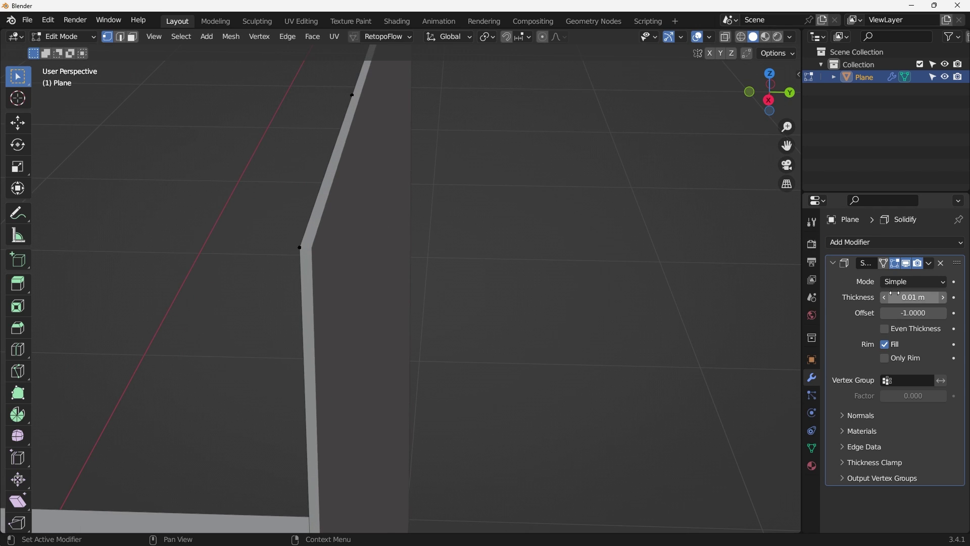
left_click_drag(896, 297, 927, 297)
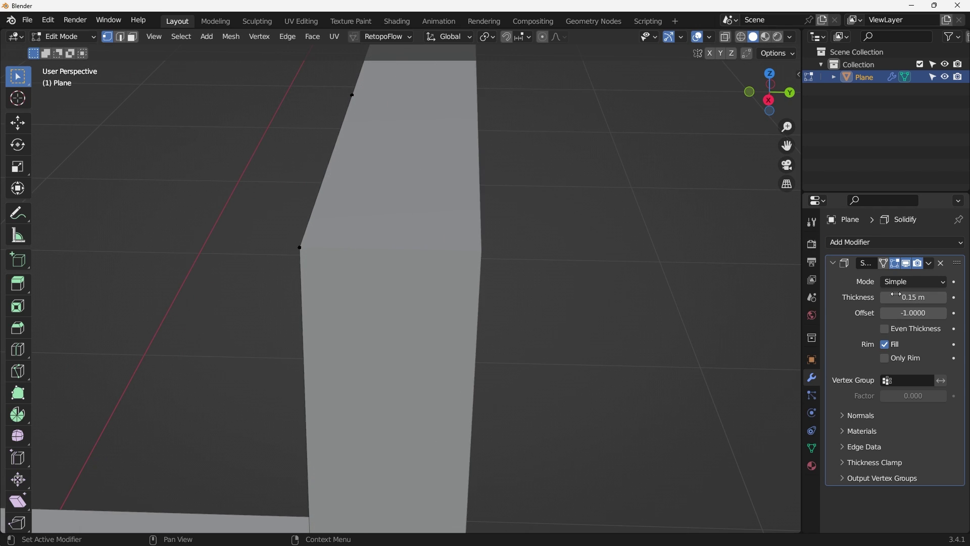
Turn on Even Thickness in the Solidify modifier so the corner keeps a constant thickness.
middle_click_drag(555, 283, 593, 264)
scroll(610, 252, "down", 3)
middle_click_drag(596, 318, 569, 316)
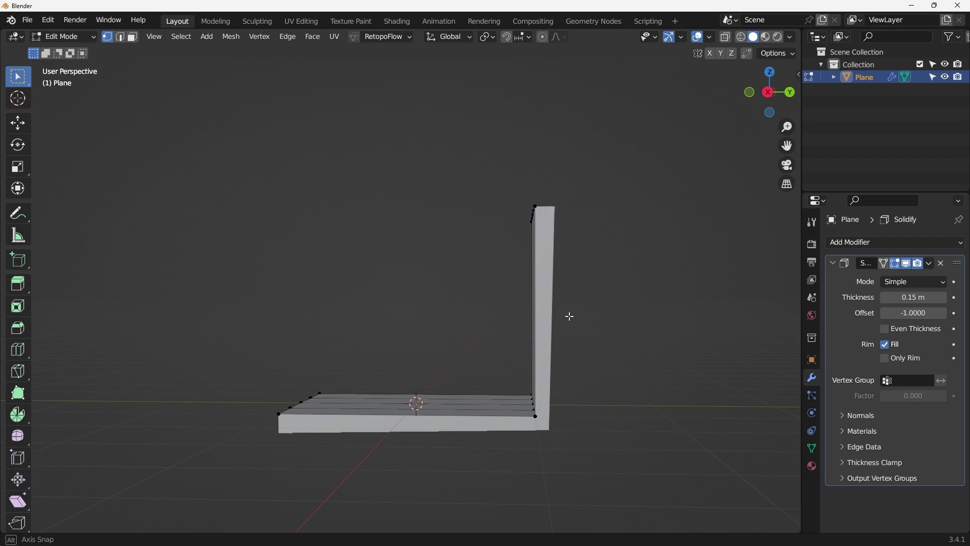
key("KP_3")
scroll(553, 387, "up", 4)
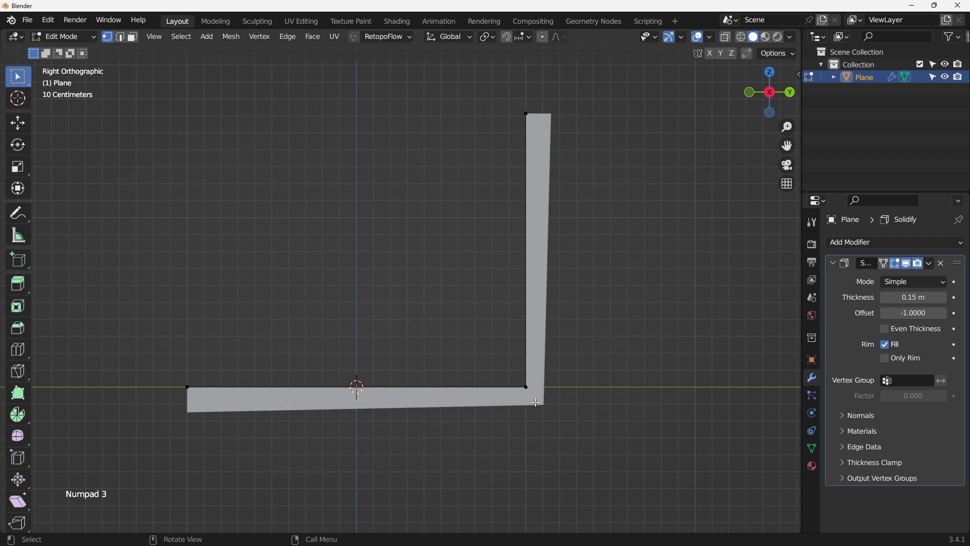
left_click(885, 329)
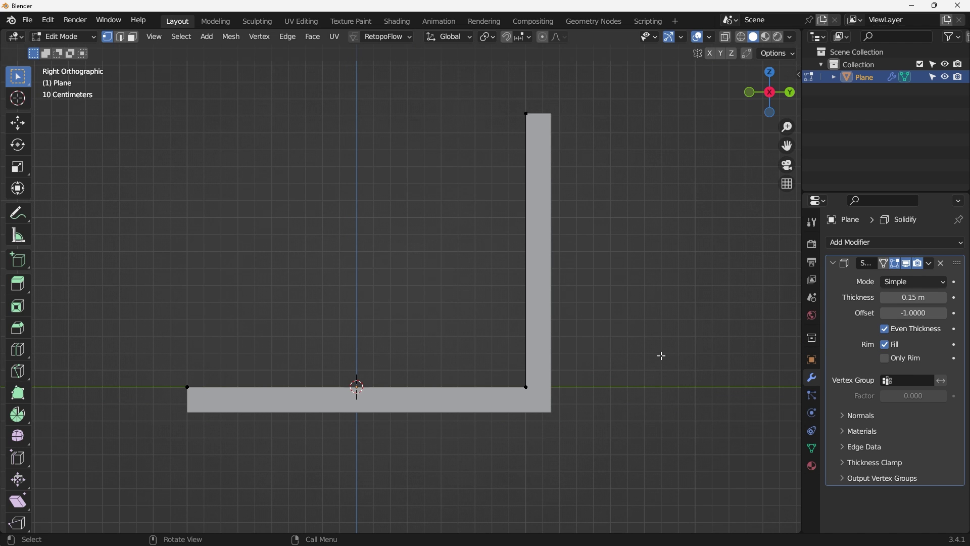
Switch to Object Mode and apply the Solidify modifier.
middle_click_drag(539, 329, 498, 272)
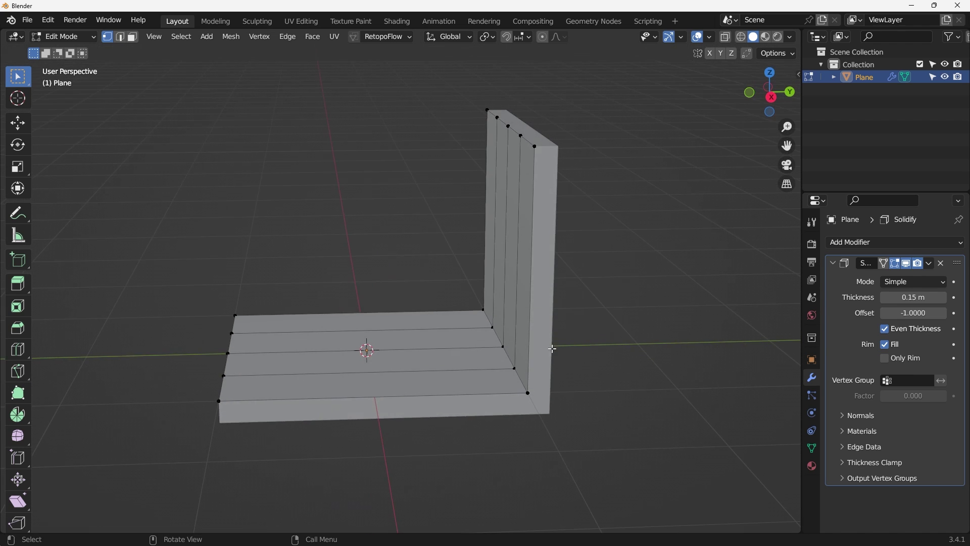
left_click(930, 263)
key("Tab")
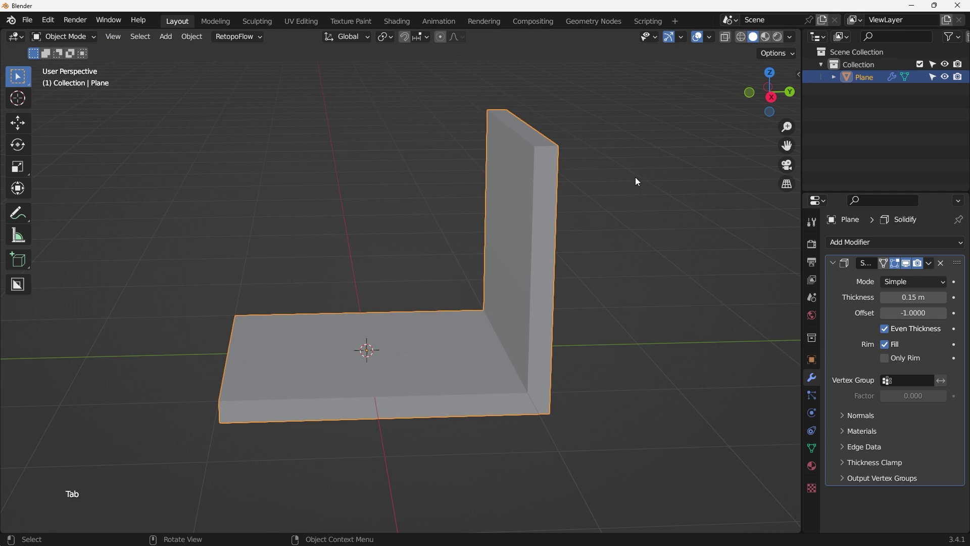
left_click(929, 264)
left_click(887, 273)
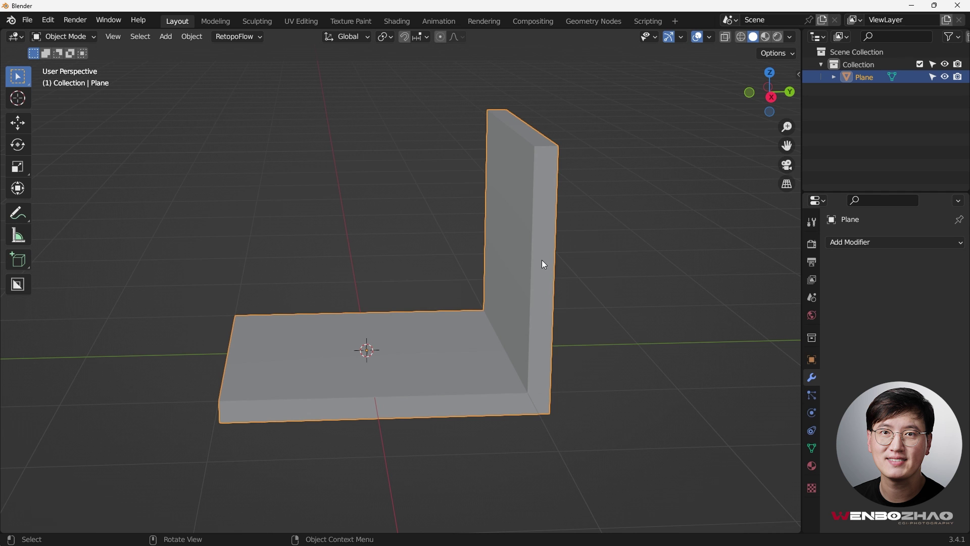
In Edit Mode, add three evenly spaced horizontal loop cuts around the upright wall.
key("Tab")
middle_click_drag(541, 258, 469, 373)
key("KP_1")
key("KP_3")
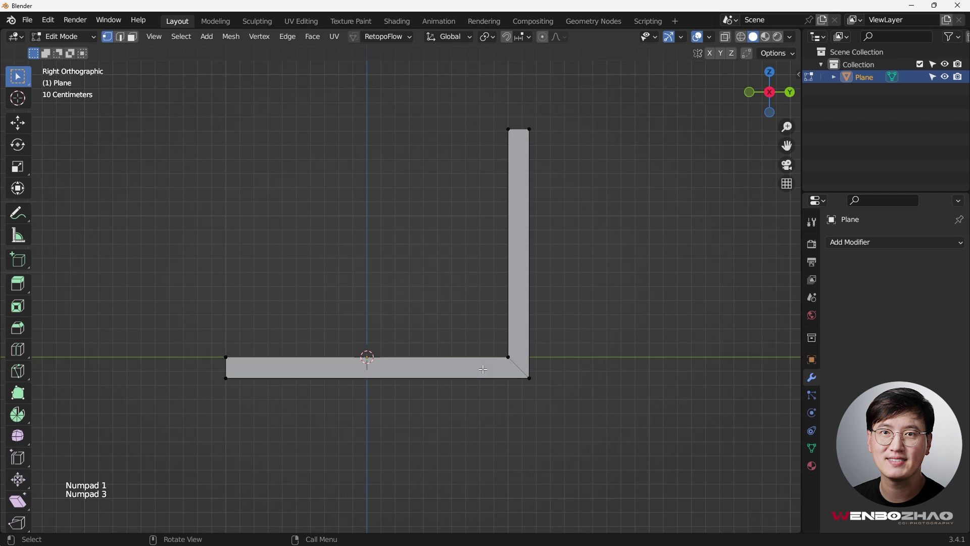
middle_click_drag(537, 301, 542, 256)
key("ctrl+r")
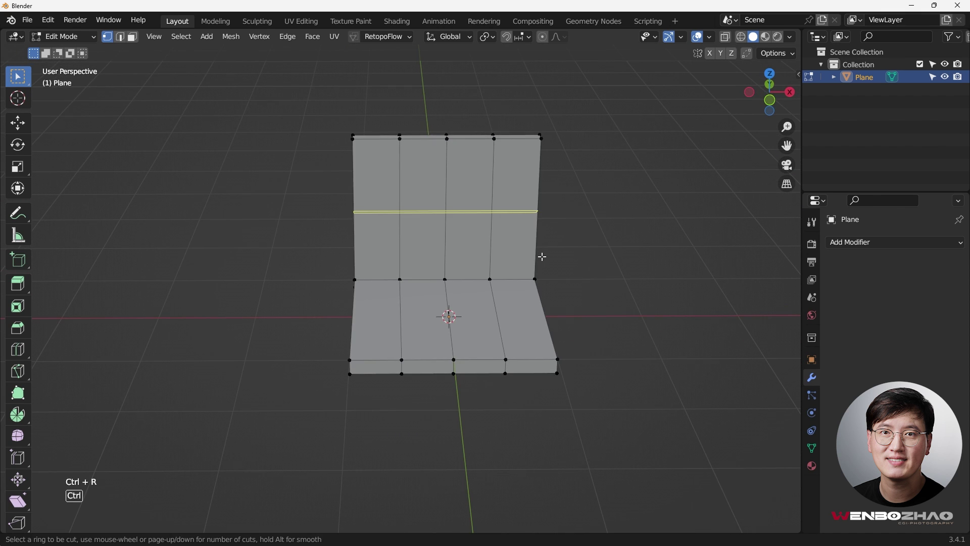
scroll(488, 222, "up", 1)
scroll(487, 222, "up", 1)
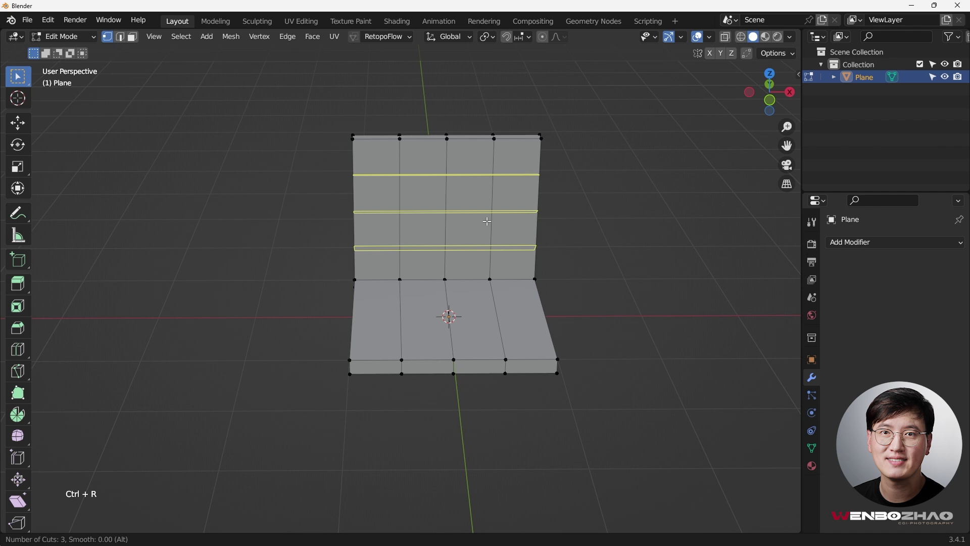
left_click(488, 221)
right_click(488, 221)
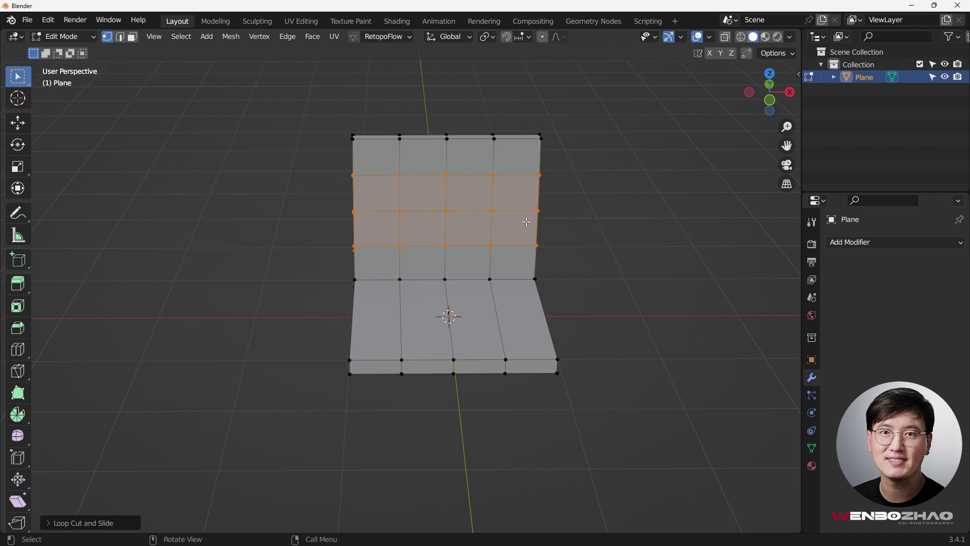
Add three evenly spaced loop cuts across the floor slab, parallel to the wall.
middle_click_drag(488, 221, 451, 204)
key("ctrl+r")
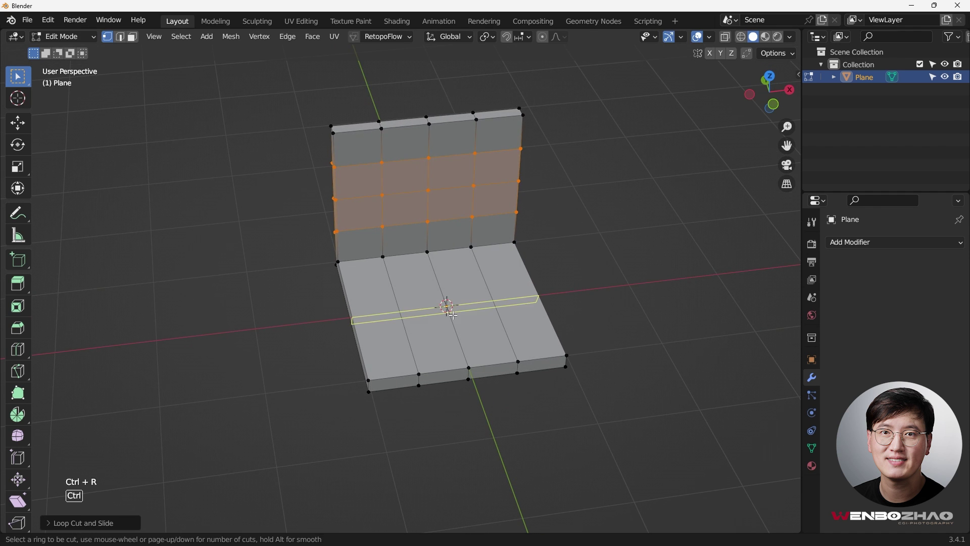
scroll(453, 313, "up", 2)
left_click(453, 315)
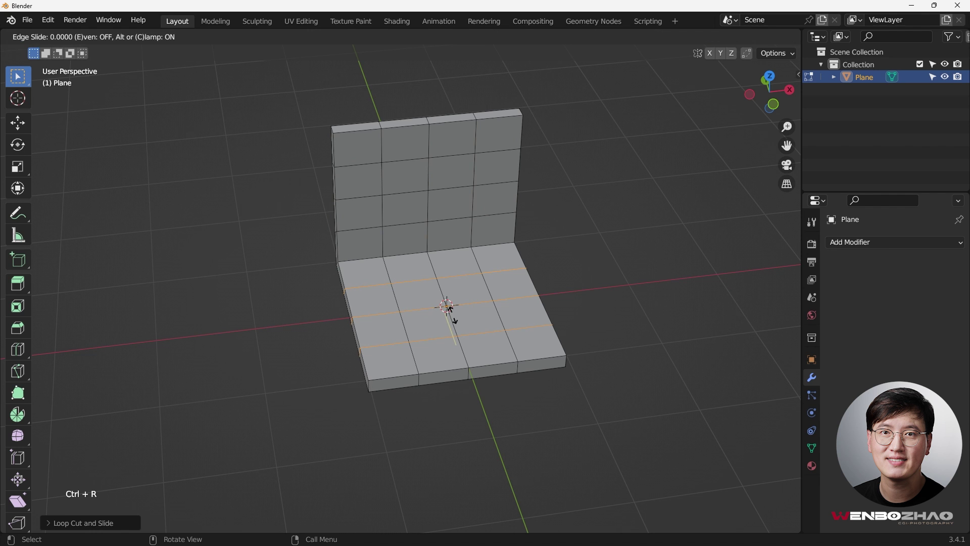
right_click(448, 308)
mouse_move(448, 303)
middle_mouse_down()
mouse_move(480, 308)
mouse_move(493, 292)
mouse_move(509, 332)
mouse_move(425, 234)
mouse_move(488, 306)
mouse_move(442, 302)
middle_mouse_up()
left_click(491, 304)
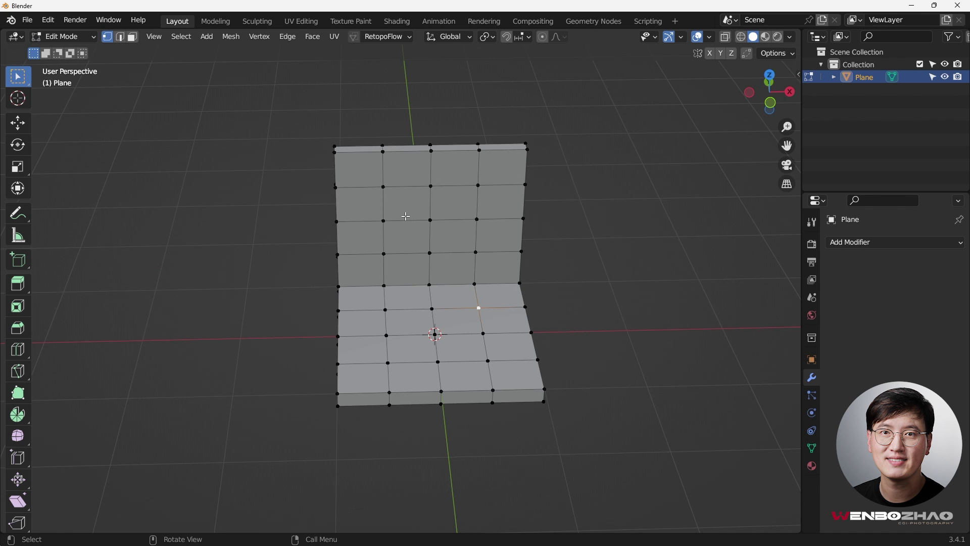
Delete the two middle columns of inner faces across the lower three wall rows and the adjoining three floor rows.
key("3")
left_click_drag(401, 208, 461, 325)
middle_click_drag(461, 325, 451, 285)
left_click(428, 342, "shift")
left_click(469, 348, "shift")
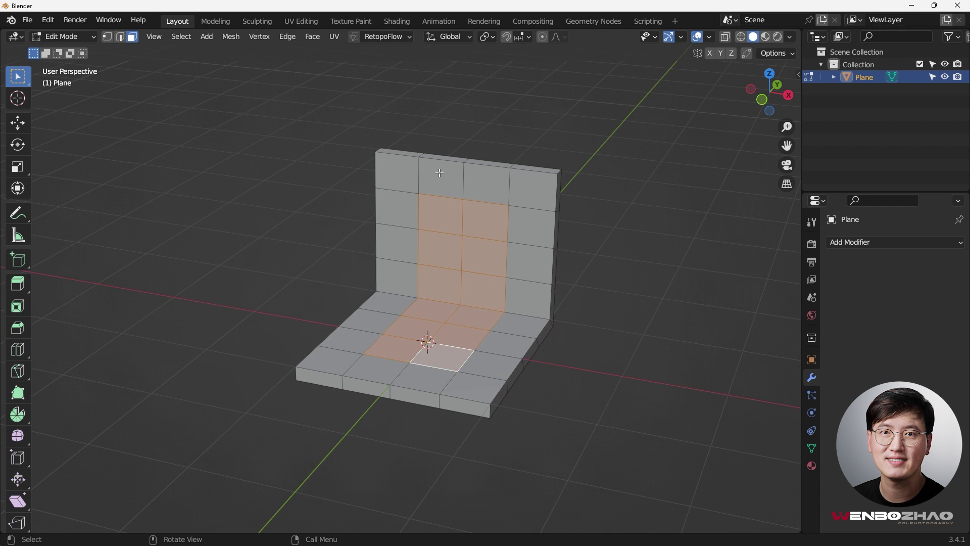
middle_click_drag(417, 385, 450, 310)
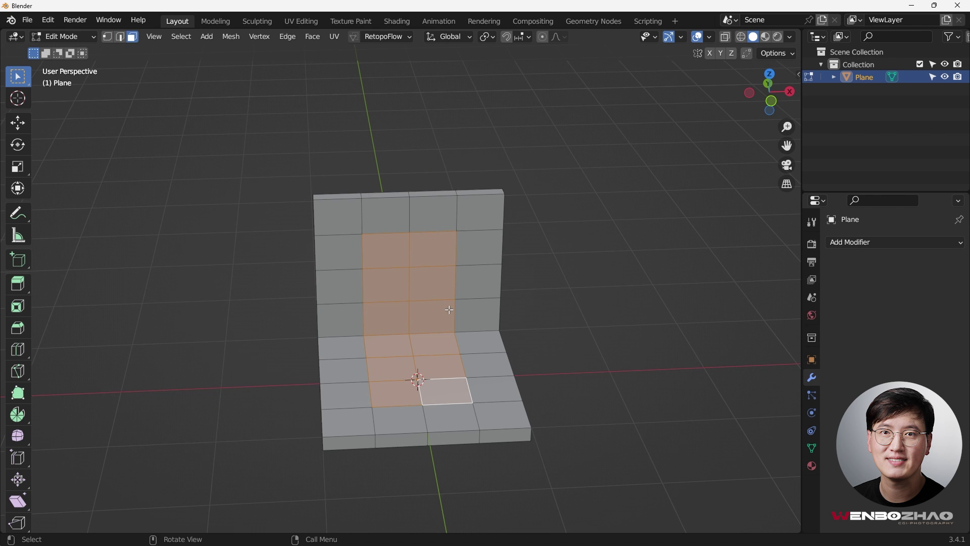
key("x")
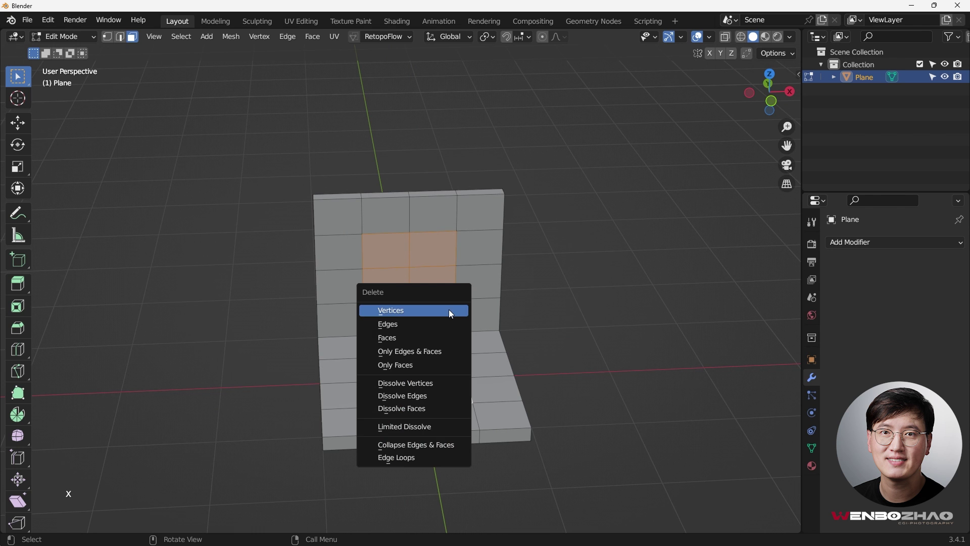
left_click(432, 337)
Switch the mesh to vertex selection in Edit Mode and clear the current selection.
middle_click_drag(432, 335, 513, 295)
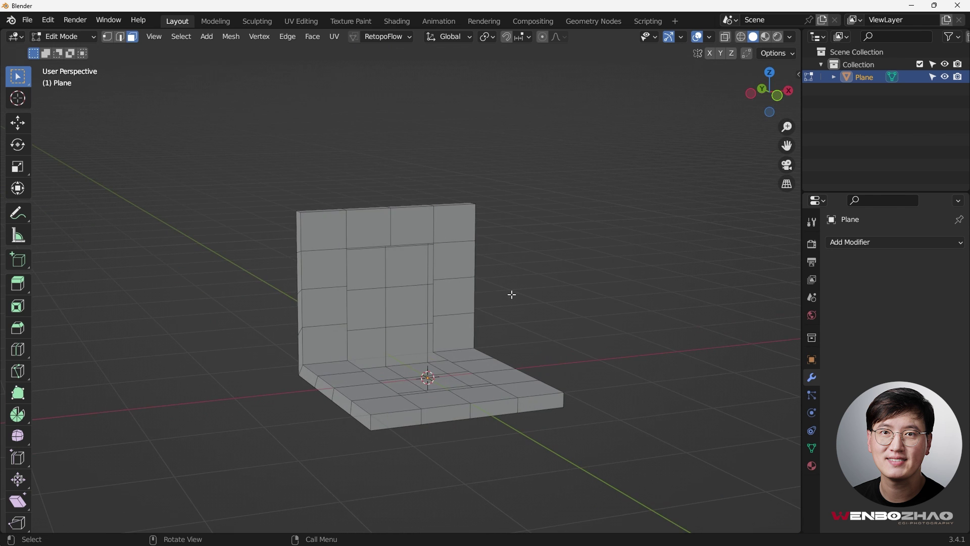
key("Tab")
key("Tab")
left_click(446, 284)
middle_click_drag(434, 284, 460, 293)
middle_click_drag(419, 257, 453, 227)
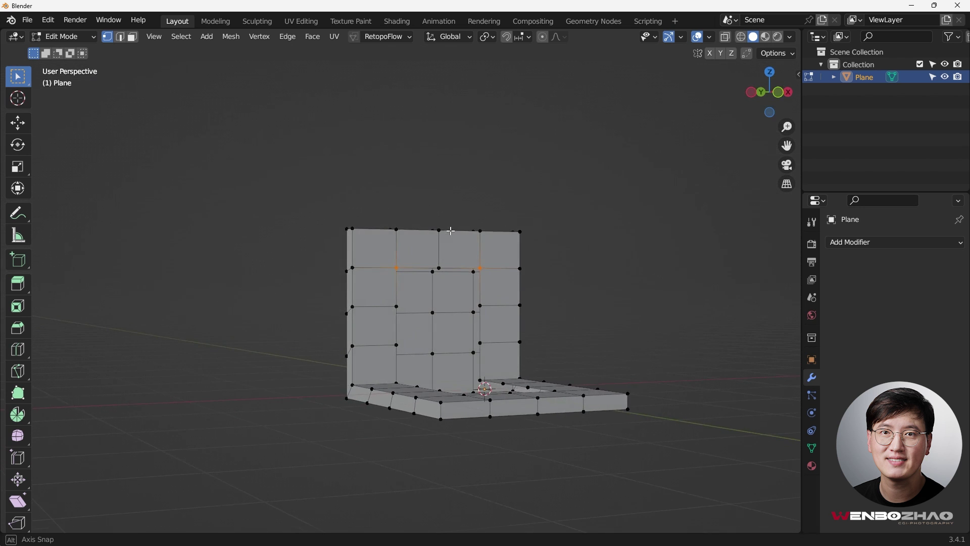
key("alt+a")
Bridge the three vertices along the upper rim of the wall opening to the three along the floor opening's front rim with Bridge Edge Loops.
left_click(397, 268)
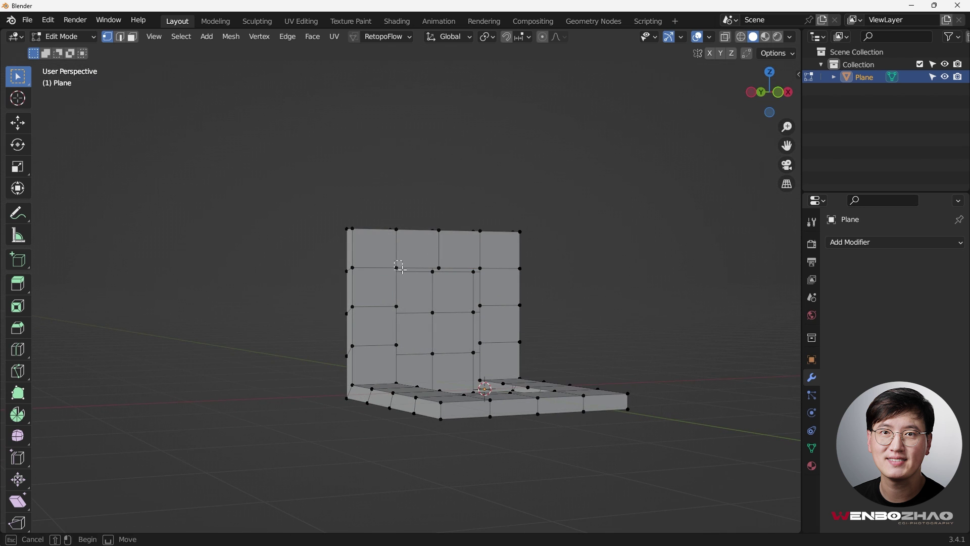
left_click(439, 268, "shift")
left_click(482, 269, "shift")
middle_click_drag(482, 268, 356, 348)
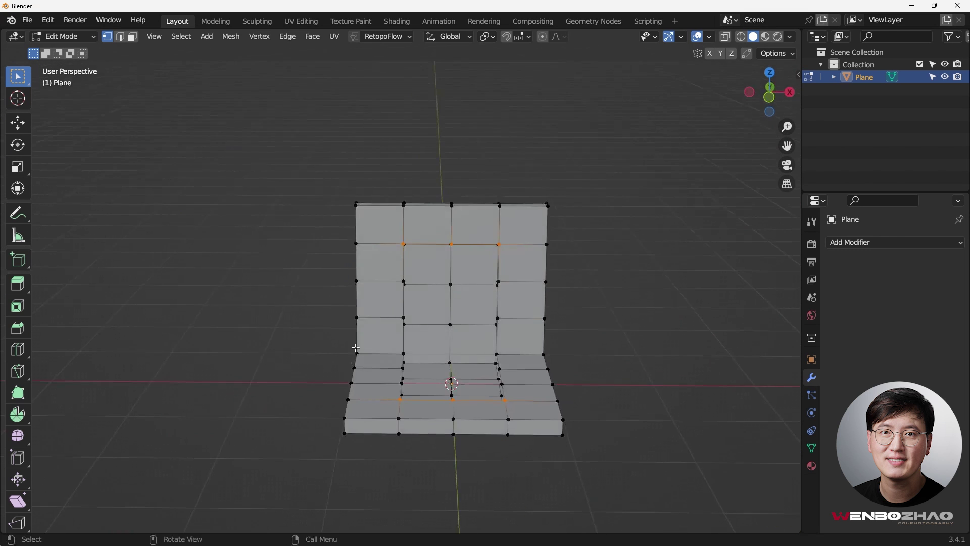
middle_click_drag(533, 317, 580, 311)
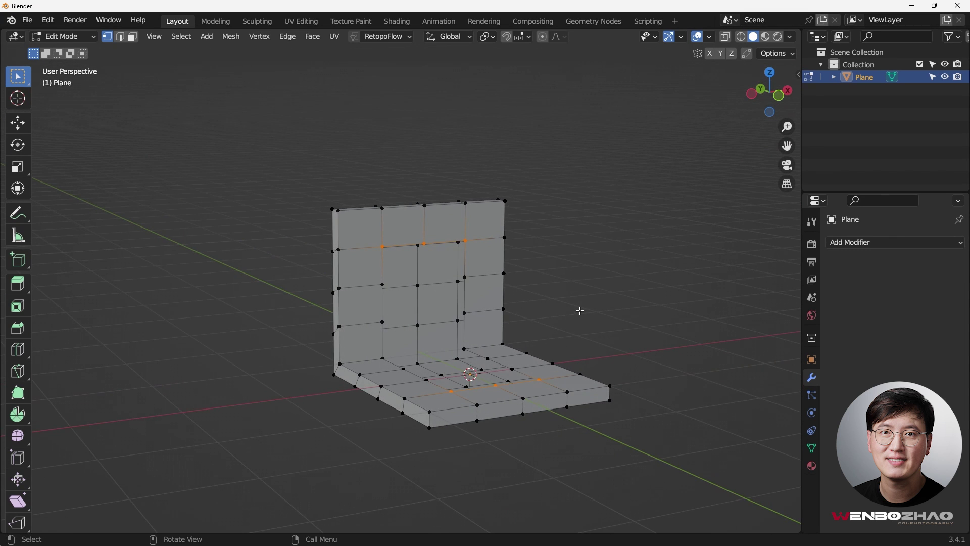
key("ctrl+e")
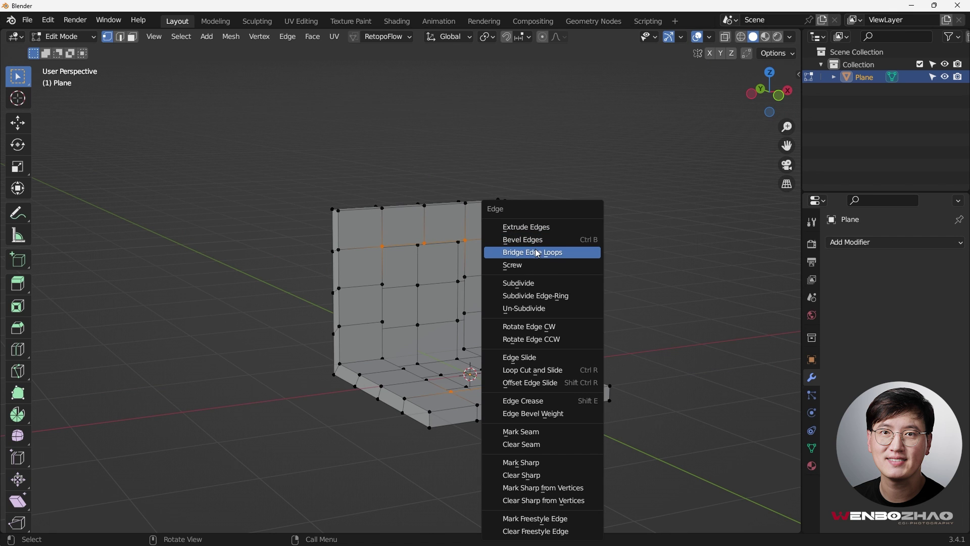
left_click(549, 254)
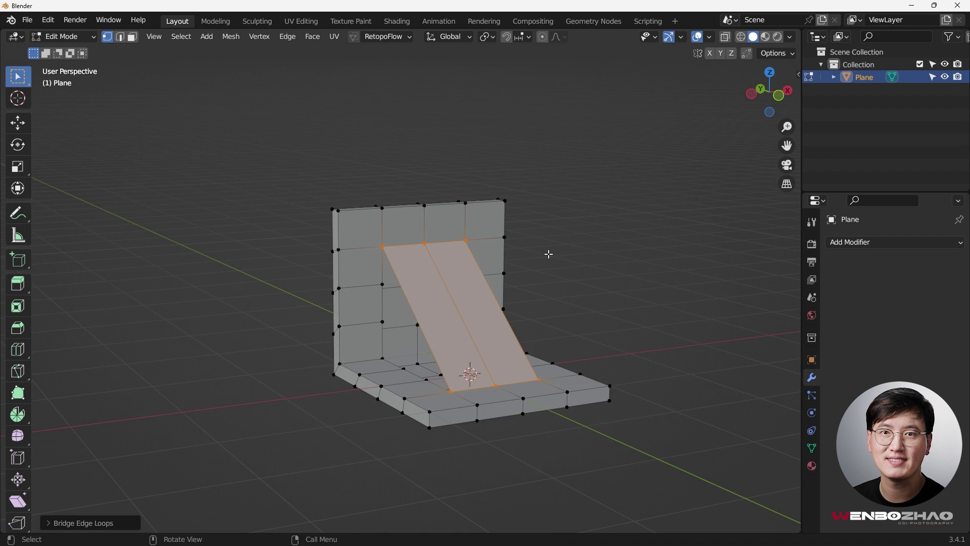
middle_click_drag(548, 253, 567, 275)
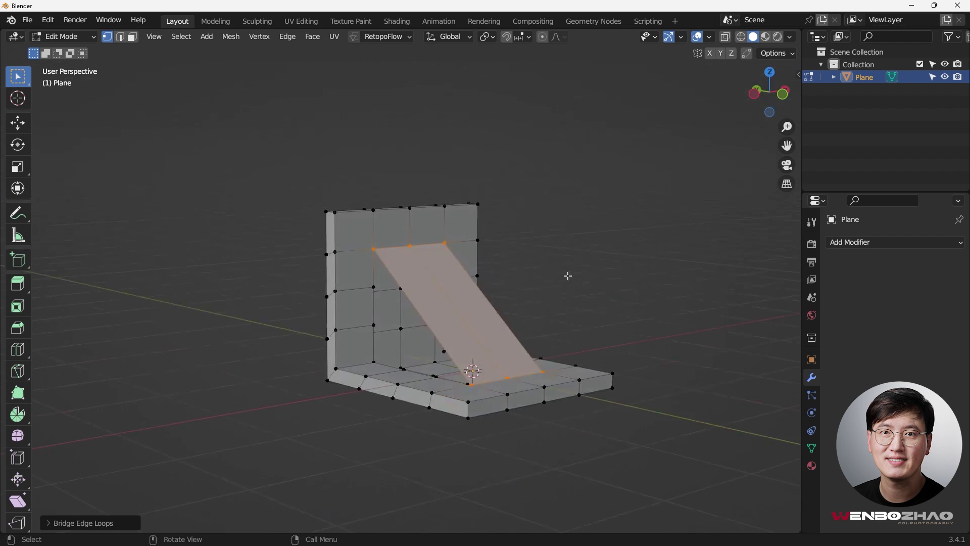
Fill the triangular gap on the ramp's -X side with one face through the seven vertices bordering the wall and floor opening.
scroll(394, 270, "up", 1)
middle_click_drag(392, 270, 385, 291)
scroll(382, 264, "up", 3)
left_click_drag(370, 218, 381, 234)
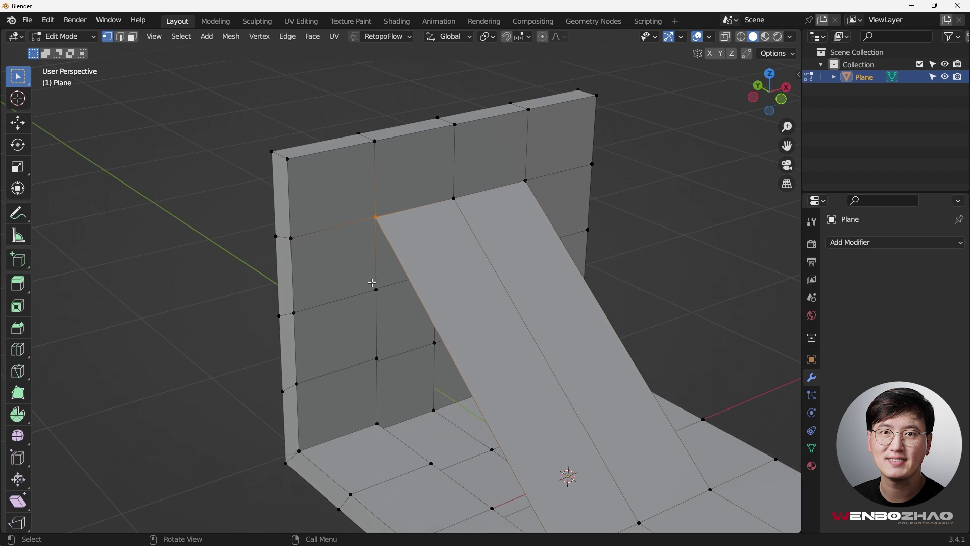
left_click(376, 290, "shift")
mouse_move(379, 295)
middle_mouse_down()
mouse_move(351, 304)
mouse_move(375, 310)
middle_mouse_up()
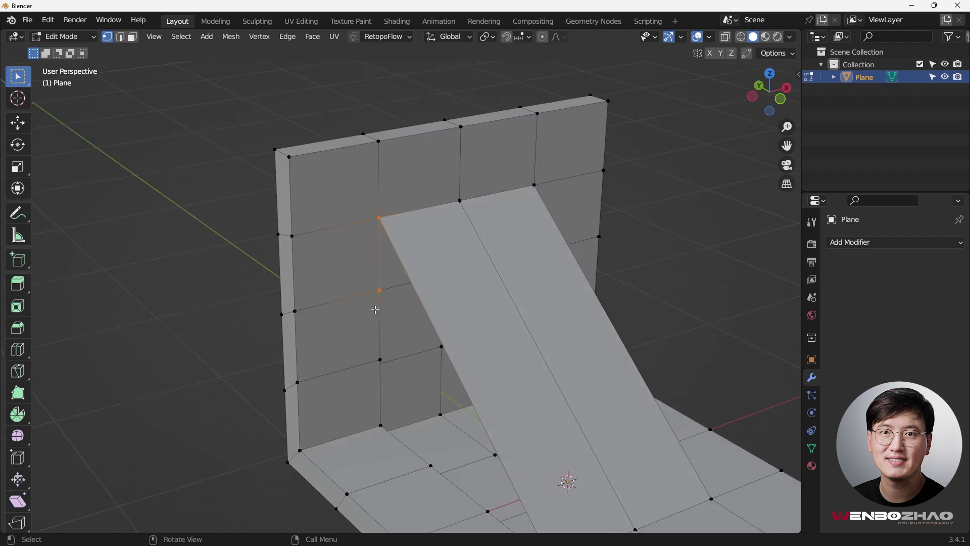
left_click(380, 359)
scroll(420, 331, "down", 3)
middle_click_drag(422, 329, 415, 298, "shift")
middle_click_drag(415, 299, 427, 297)
key("ctrl+z")
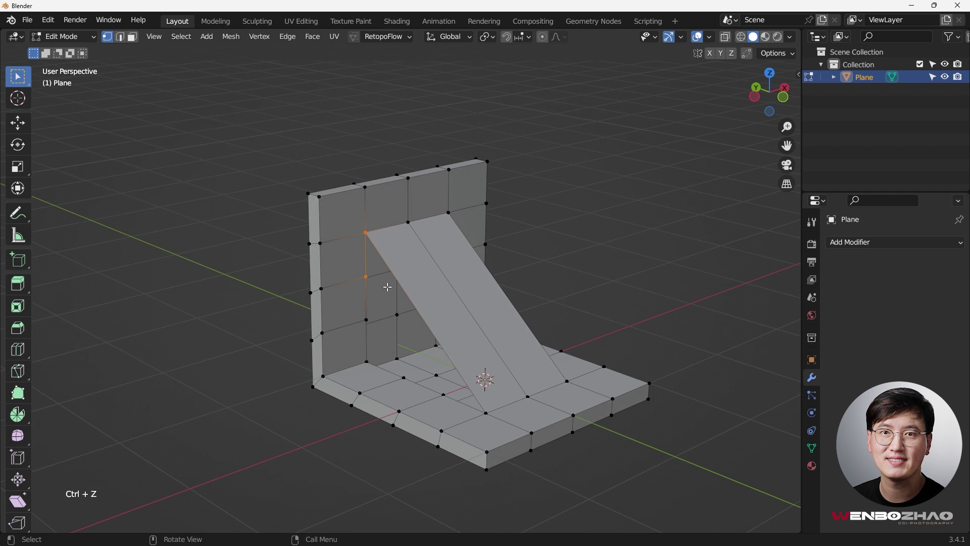
left_click(366, 318, "shift")
middle_click_drag(381, 353, 387, 369)
left_click(364, 348, "shift")
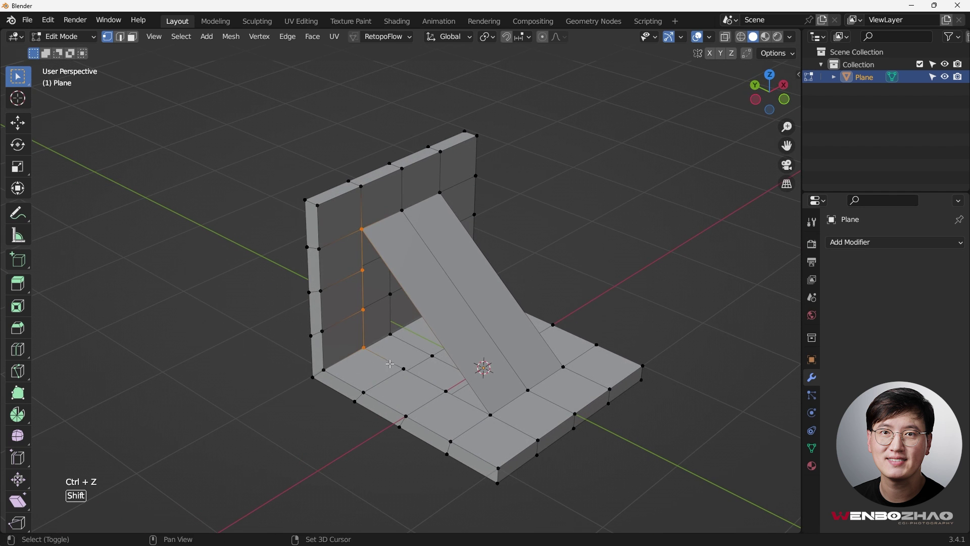
left_click(403, 369, "shift")
left_click(447, 392, "shift")
left_click(491, 415, "shift")
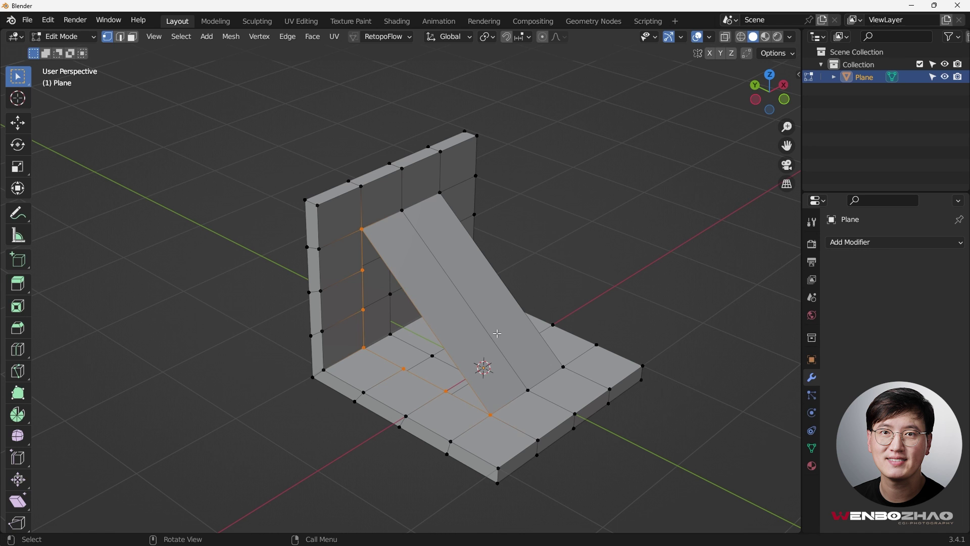
key("f")
Fill the matching triangular gap on the ramp's +X side with a face through its seven border vertices.
middle_click_drag(395, 280, 392, 265)
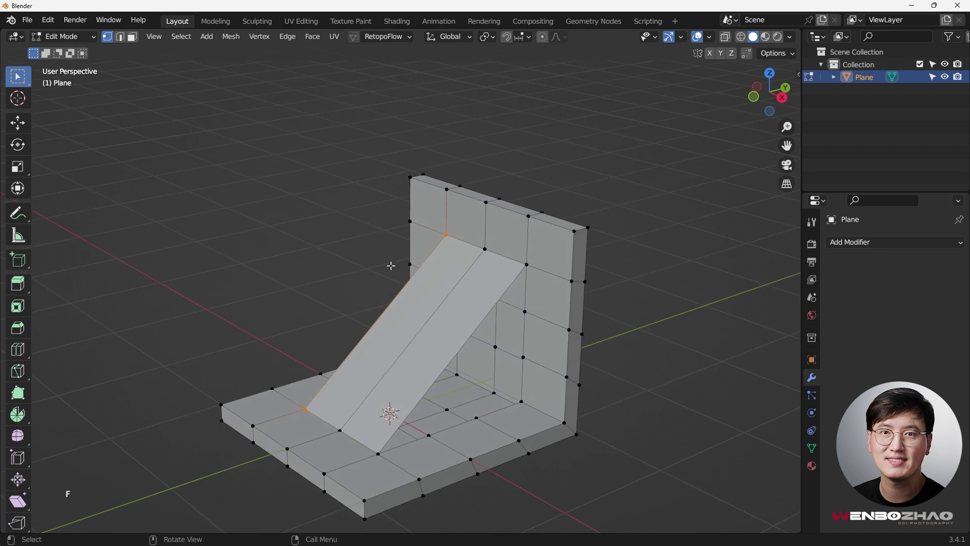
left_click(527, 264)
left_click(525, 311, "shift")
left_click(523, 358, "shift")
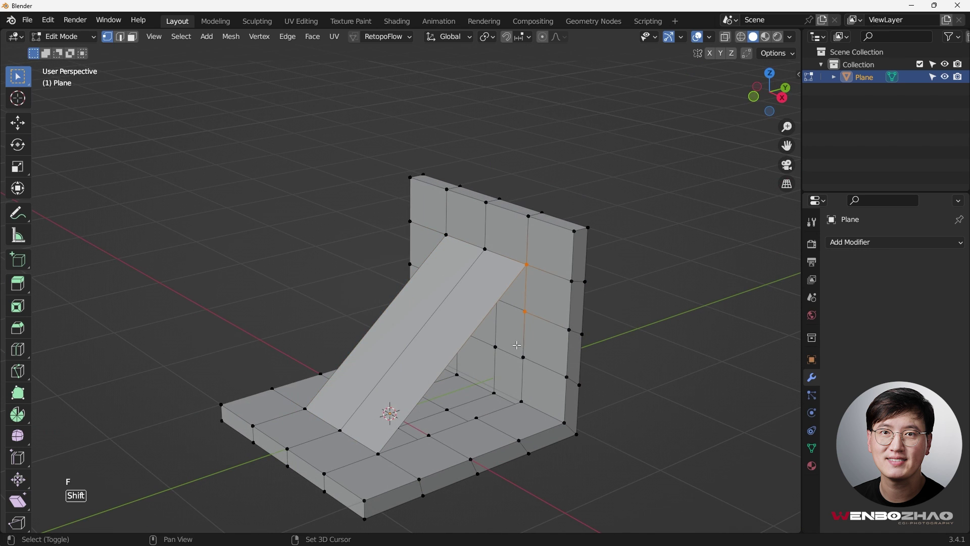
left_click(521, 402, "shift")
left_click(477, 417, "shift")
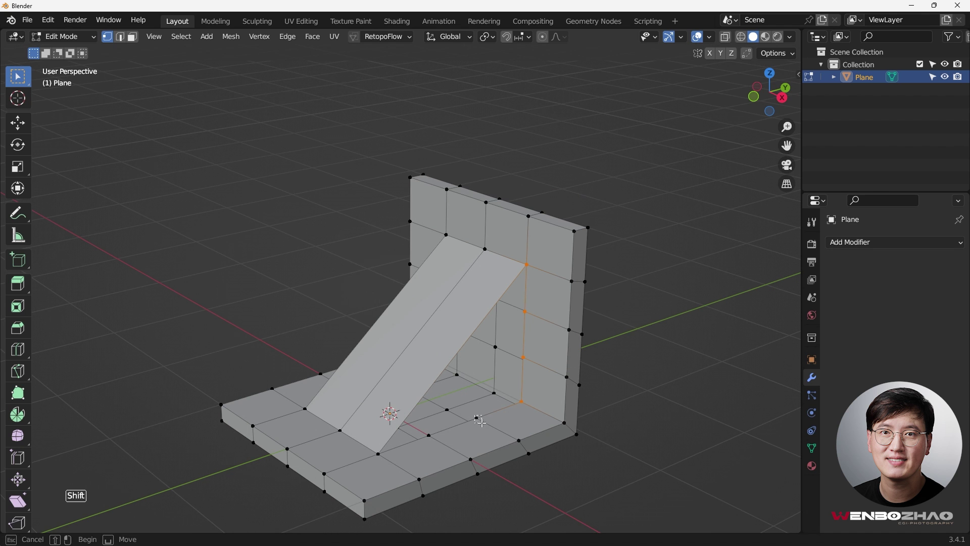
left_click(428, 435, "shift")
left_click(379, 450, "shift")
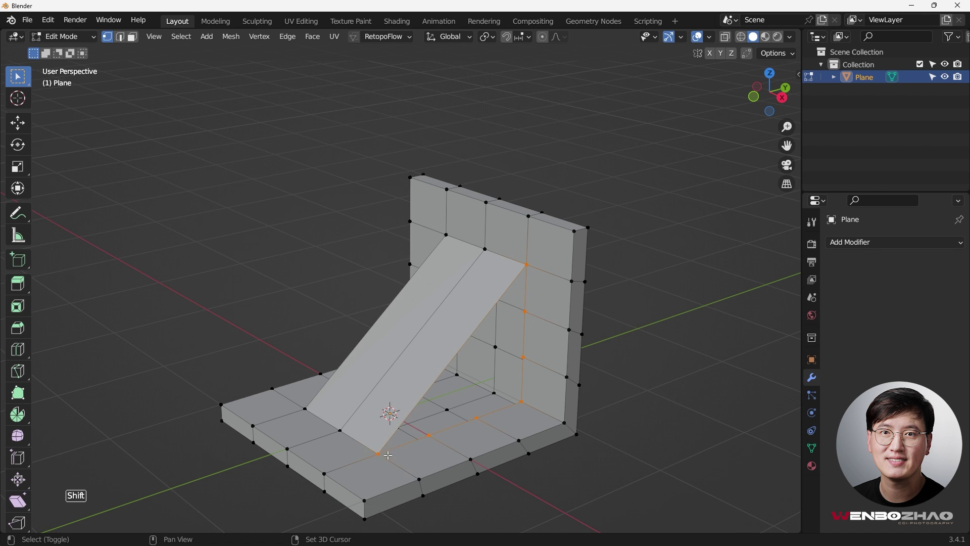
key("f")
middle_click_drag(379, 450, 532, 268)
scroll(525, 279, "down", 1)
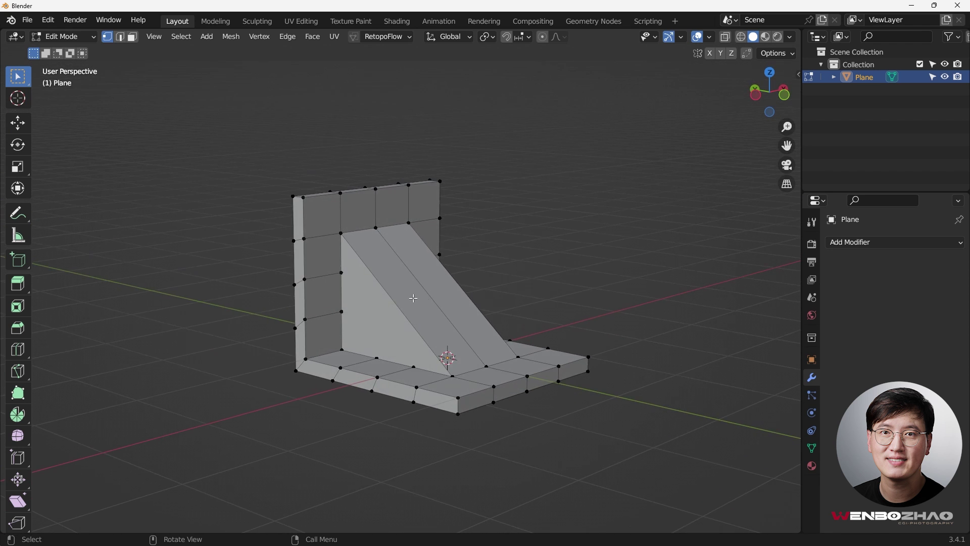
scroll(399, 302, "up", 1)
scroll(395, 302, "up", 1)
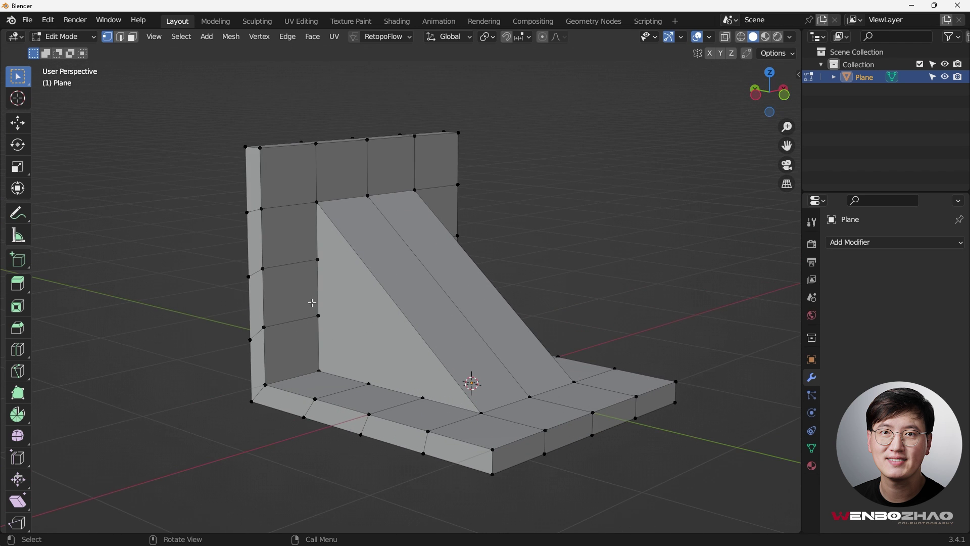
middle_click_drag(372, 308, 387, 278)
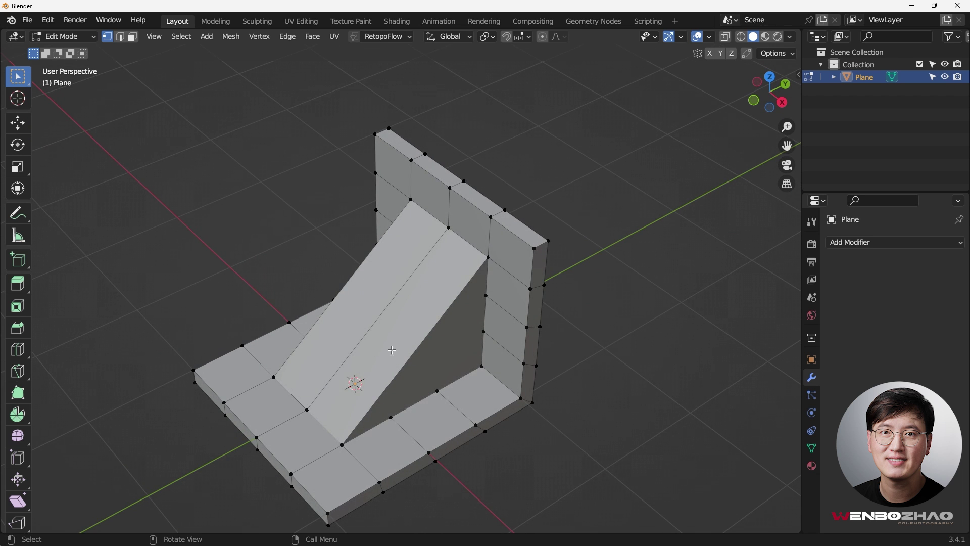
middle_click_drag(470, 292, 513, 264)
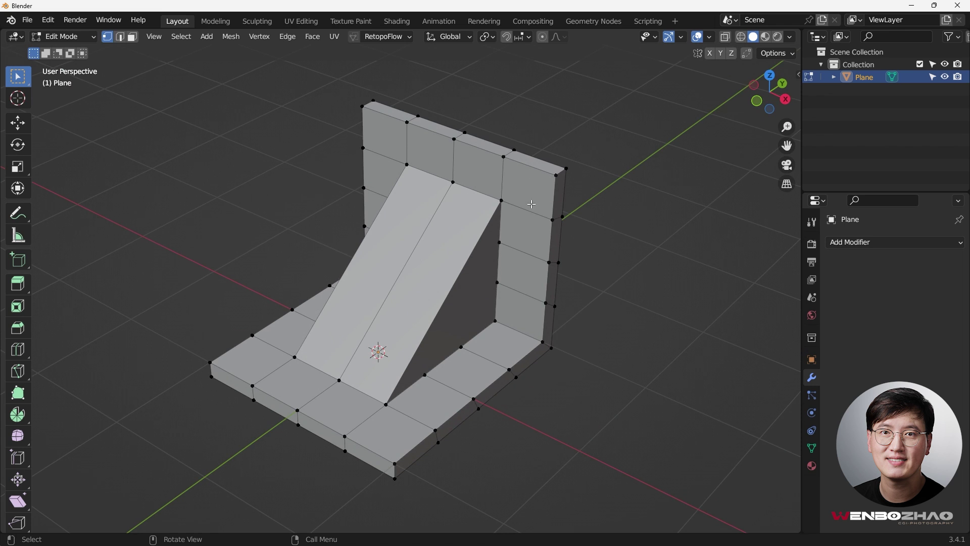
scroll(532, 203, "down", 1)
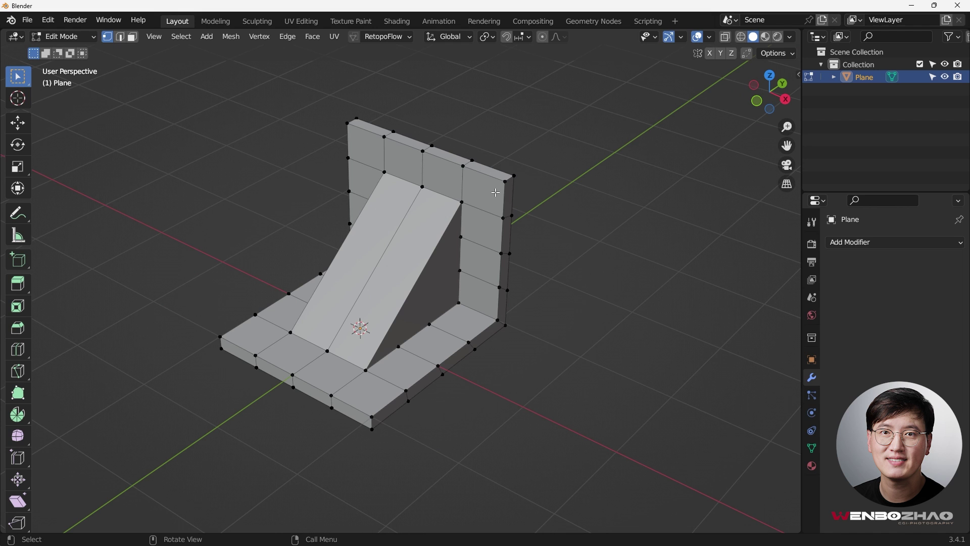
In edge selection, select the wall's front top edges, its front vertical edges on the +X side, and the floor's upper +X side edges.
key("2")
middle_click_drag(449, 177, 481, 178)
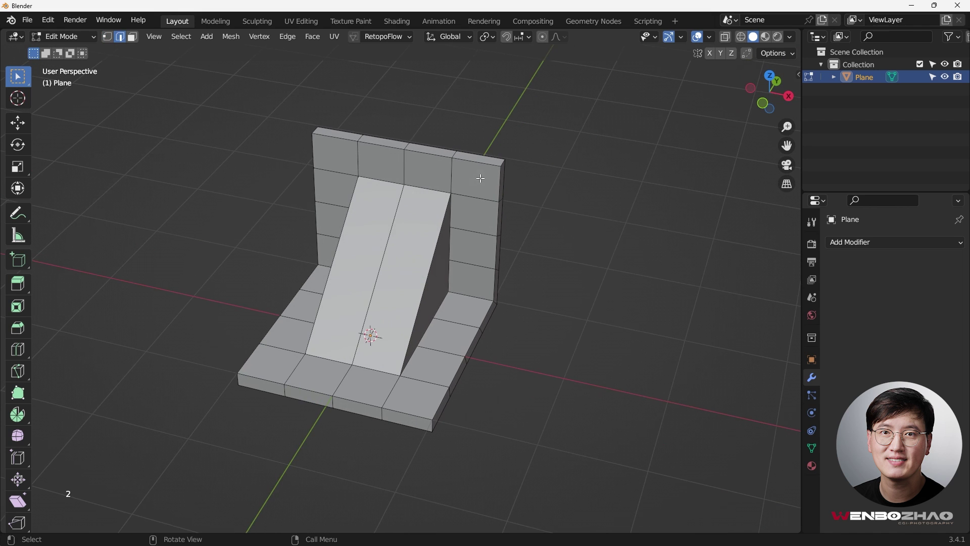
left_click(335, 137)
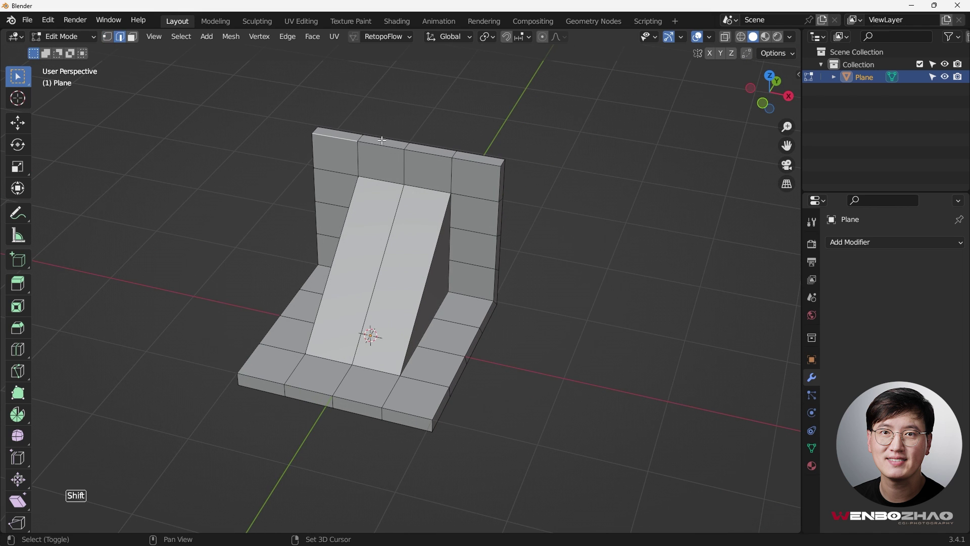
left_click(373, 148, "shift")
middle_click_drag(551, 208, 502, 199)
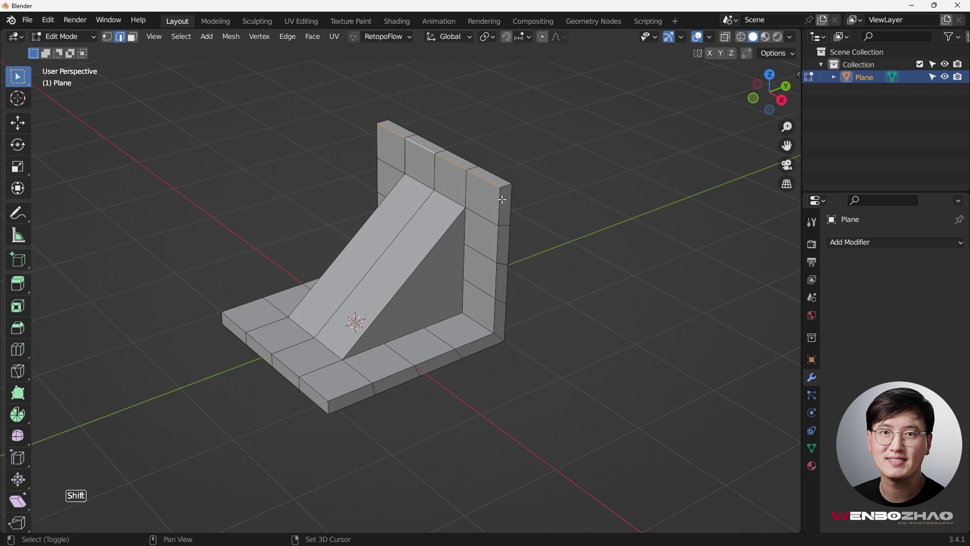
left_click(496, 324, "ctrl+shift")
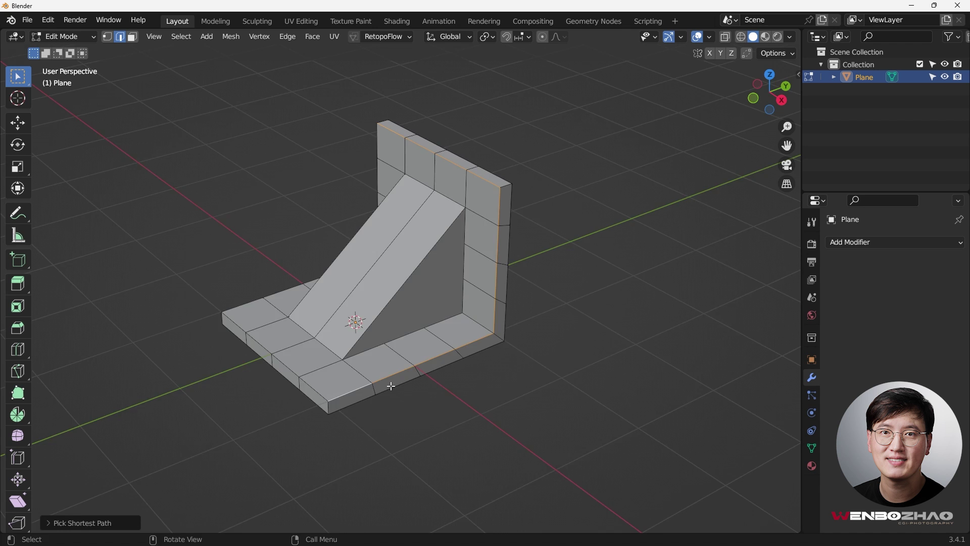
Extend the edge selection along the floor's upper front rim and its upper -X side edges to the wall.
middle_click_drag(390, 390, 320, 395)
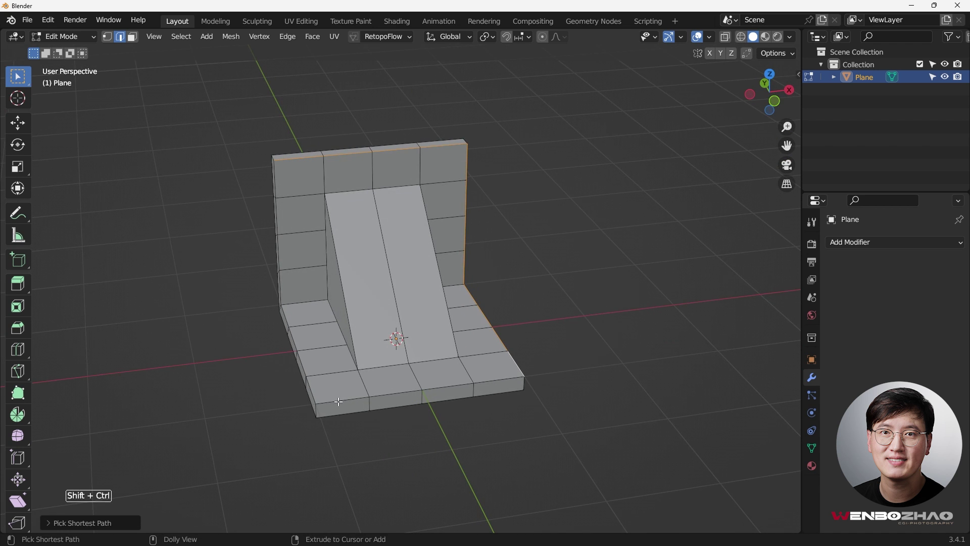
left_click(332, 401, "ctrl+shift")
key("ctrl+z")
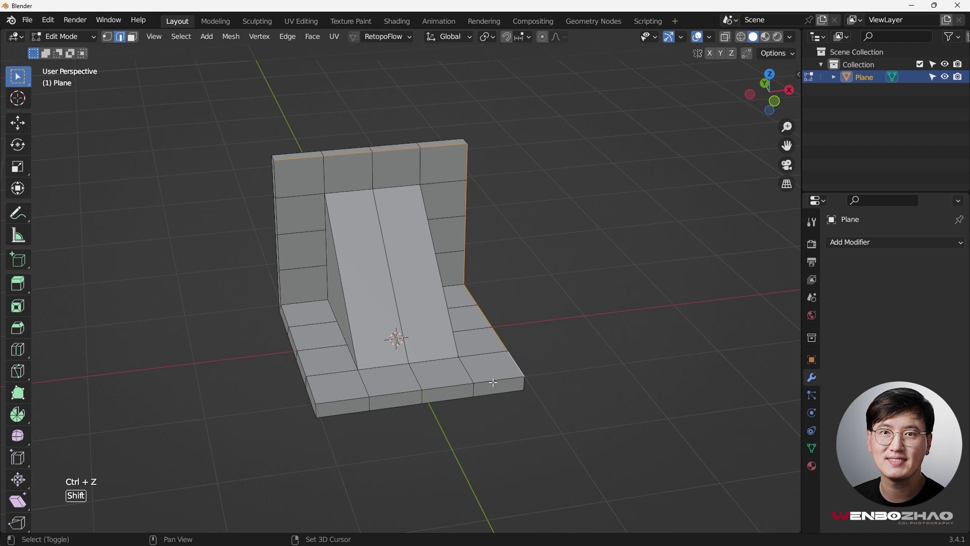
left_click(322, 406, "ctrl+shift")
middle_click_drag(321, 406, 429, 393)
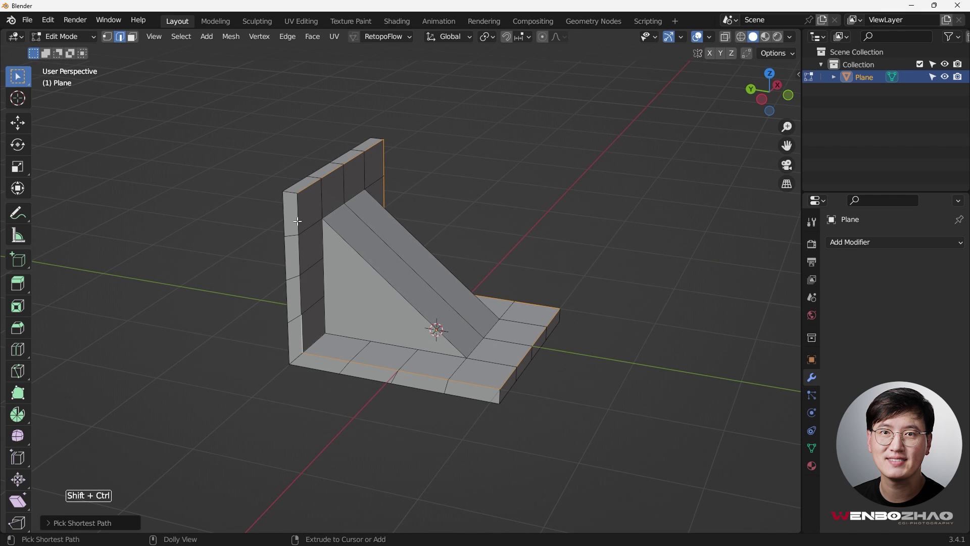
Add the wall's front and back vertical edges and short top edge on the -X side to the selection.
middle_click_drag(297, 221, 444, 308)
scroll(377, 288, "up", 6)
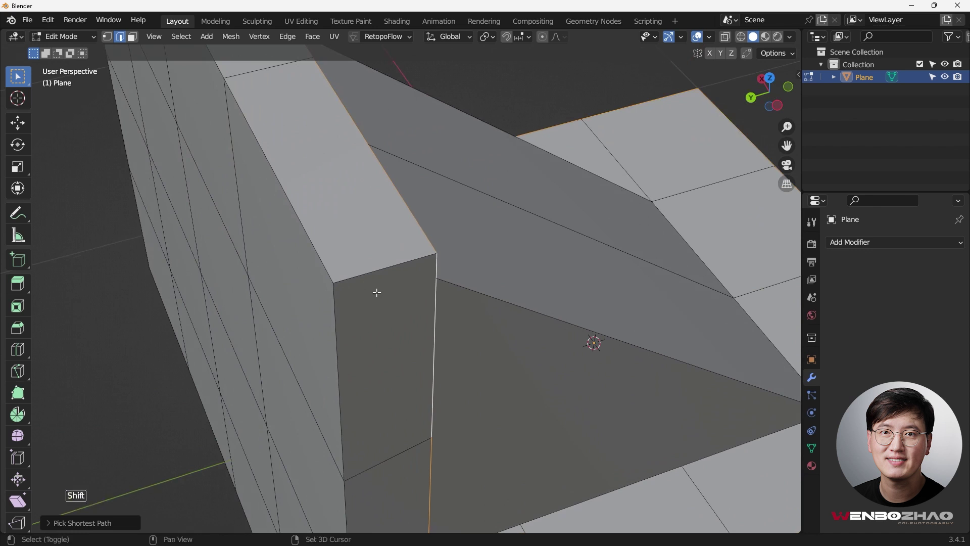
scroll(377, 270, "down", 6)
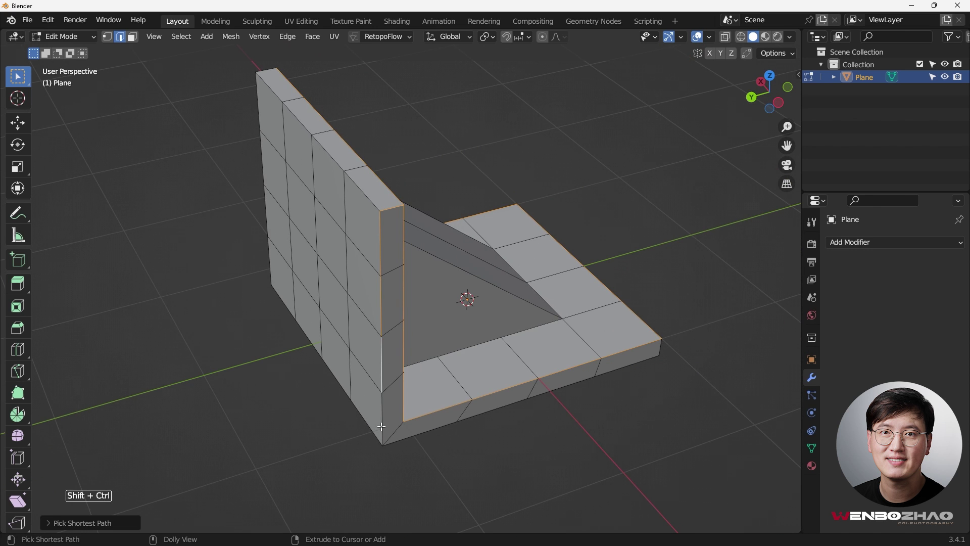
Extend the edge selection around the floor's lower rim along the -X side, the front and the +X side.
middle_click_drag(412, 440, 372, 422)
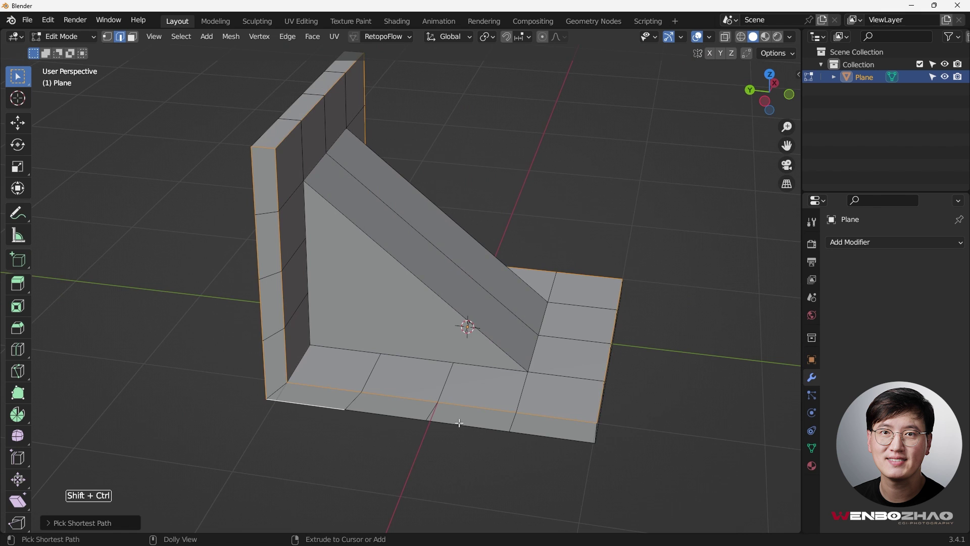
middle_click_drag(568, 438, 407, 392)
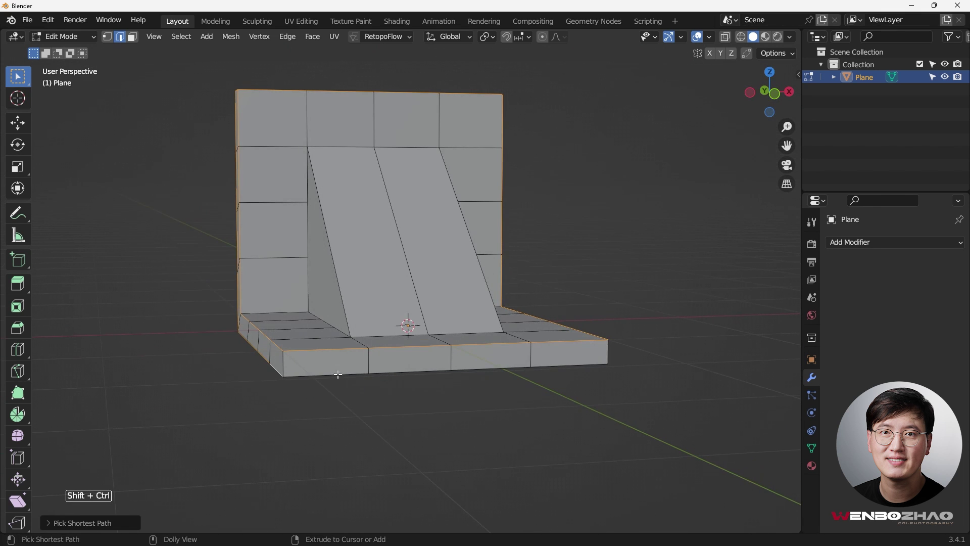
middle_click_drag(524, 365, 477, 383)
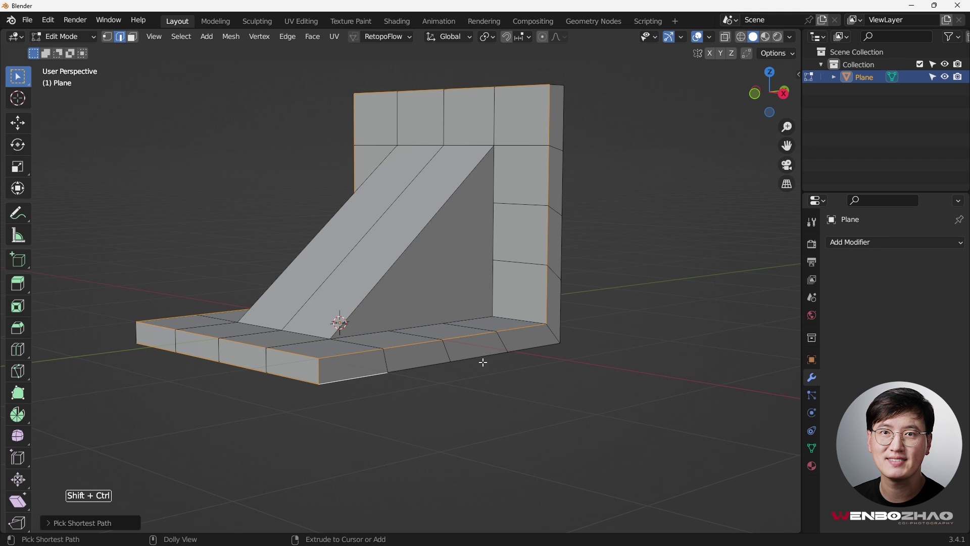
middle_click_drag(528, 350, 435, 354)
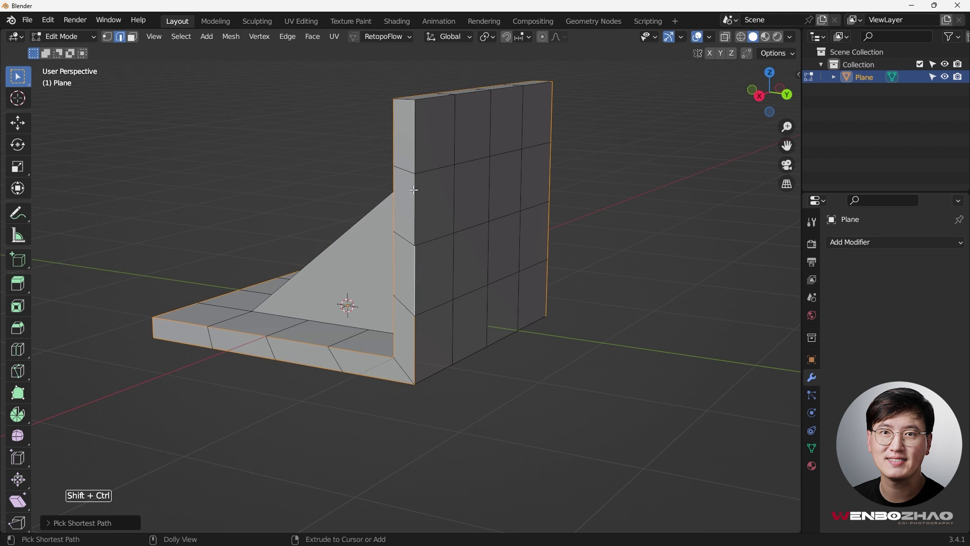
Add the wall's back top edges and the lower back edges where wall and floor meet to the selection.
middle_click_drag(442, 187, 411, 279)
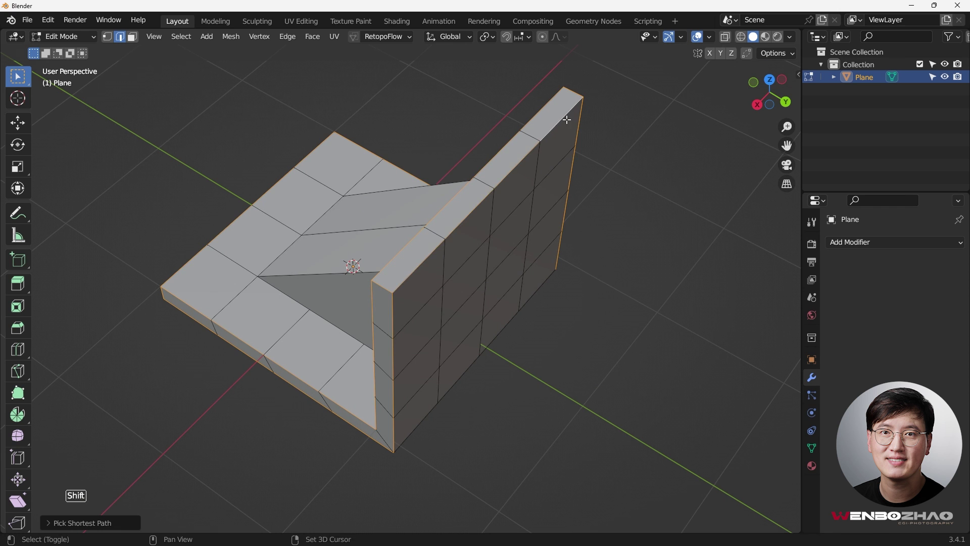
middle_click_drag(566, 120, 335, 254)
left_click(377, 216, "ctrl+shift")
key("ctrl+z")
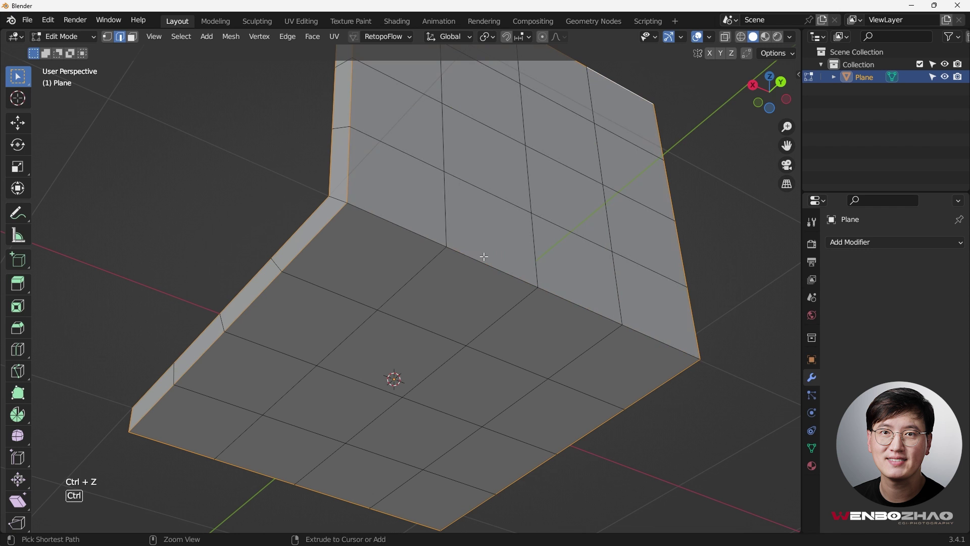
left_click(629, 318, "ctrl+shift")
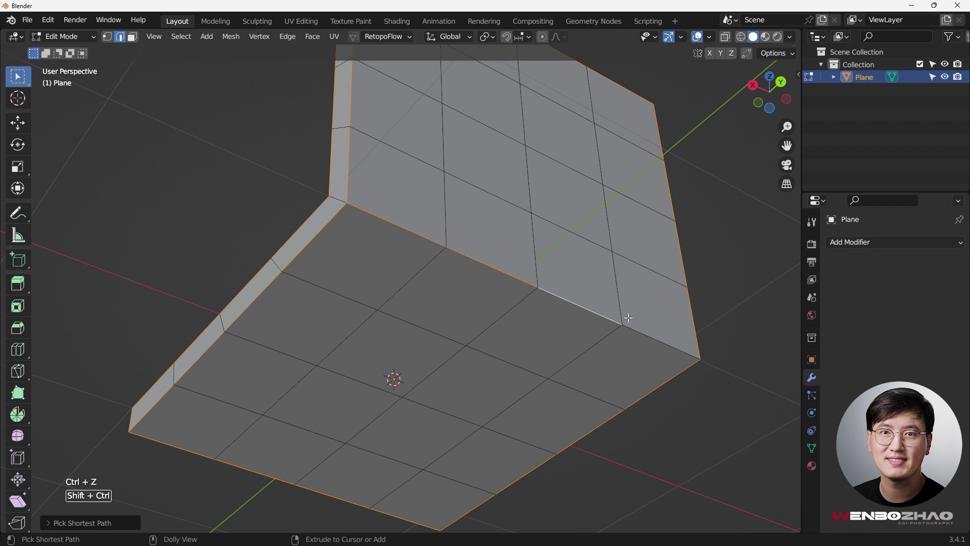
middle_click_drag(652, 331, 526, 328)
Undo the stray path selection on the floor's -X side and add the short vertical edge at the front -X corner.
scroll(268, 373, "up", 2)
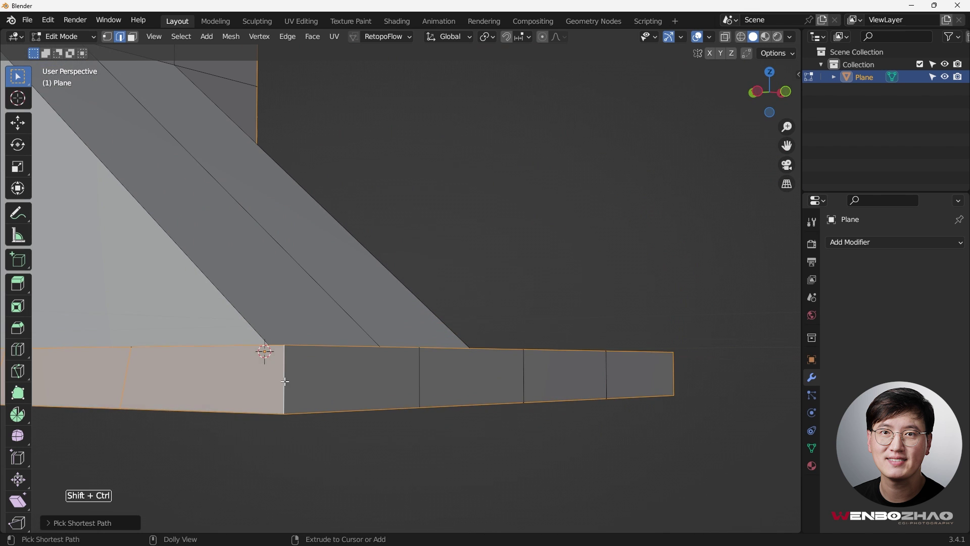
middle_click_drag(285, 382, 324, 398)
key("ctrl+z")
left_click(437, 404, "shift")
scroll(435, 405, "down", 4)
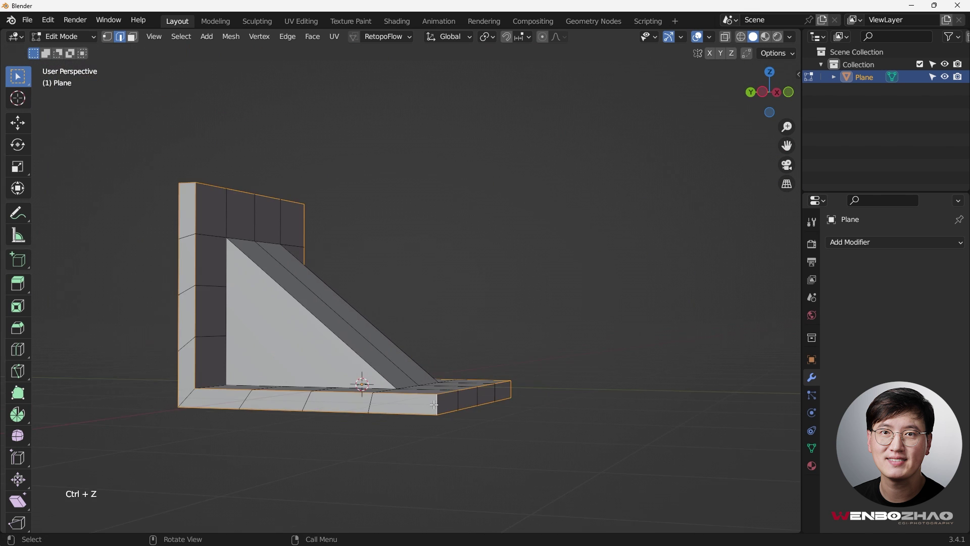
Add the inner seam edge between wall and floor on the ramp's -X side to the selection.
middle_click_drag(434, 404, 584, 330, "shift")
scroll(434, 333, "up", 4)
scroll(214, 314, "up", 4)
middle_click_drag(215, 313, 178, 336)
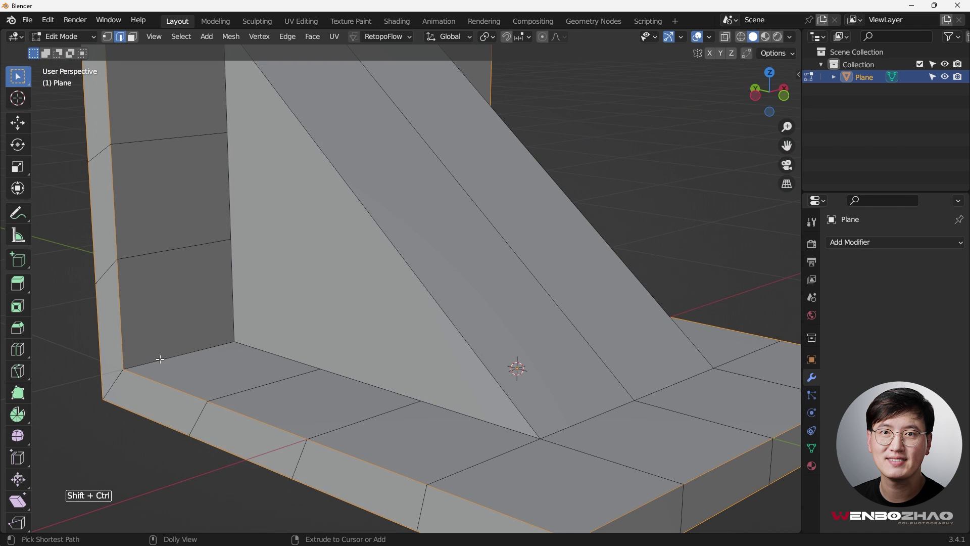
left_click(161, 357, "ctrl+shift")
key("ctrl+z")
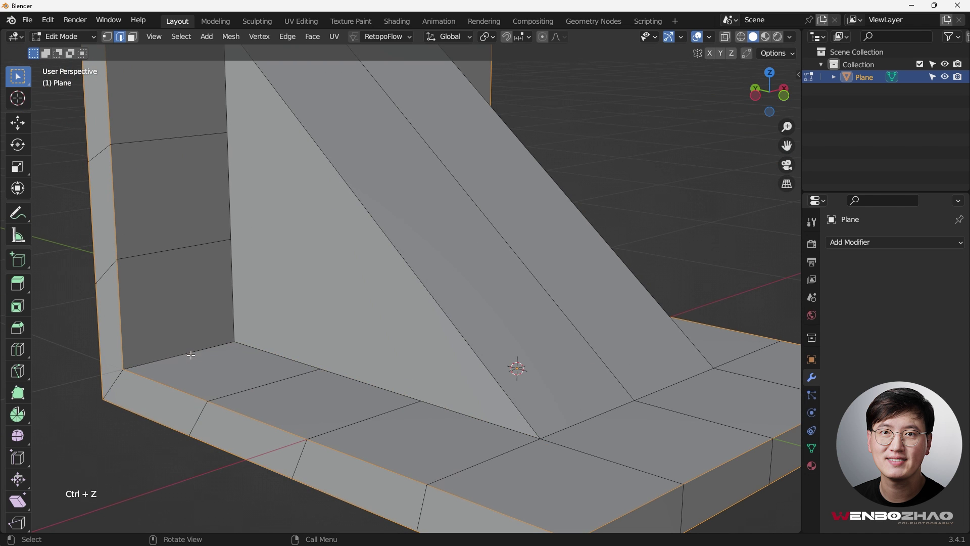
left_click(191, 355, "ctrl+shift")
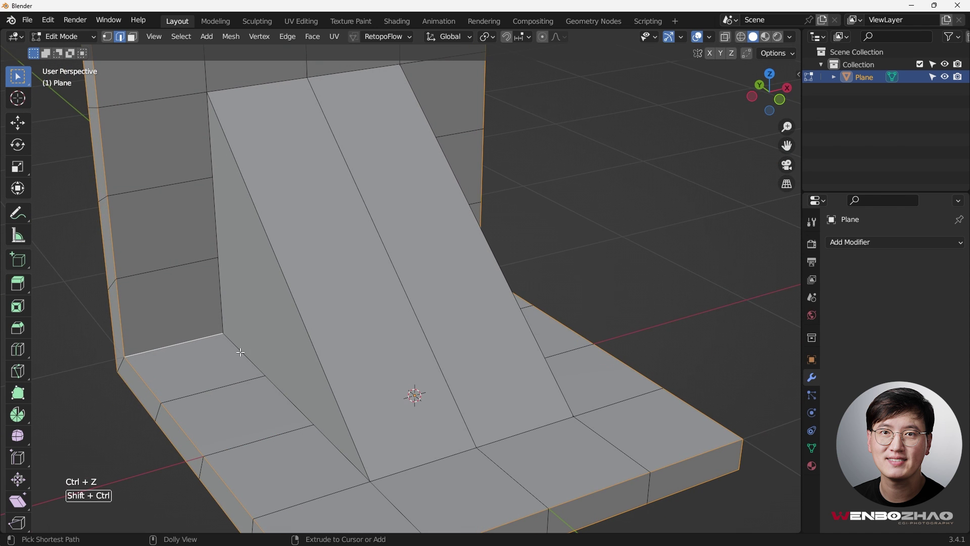
Extend the edge selection around the ramp's -X triangular outline and along its upper edge on the wall.
left_click(240, 352, "ctrl+shift")
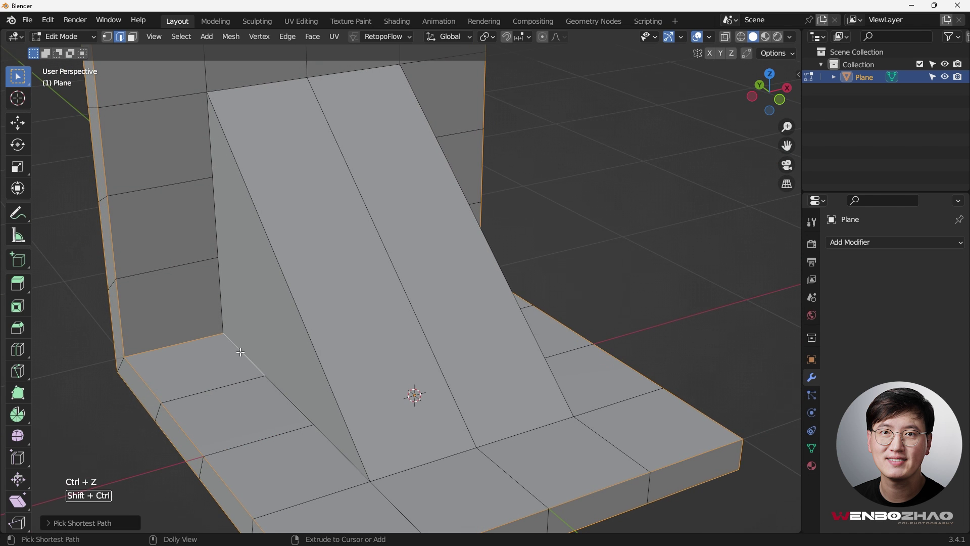
left_click(326, 378, "ctrl+shift")
left_click(214, 173, "ctrl+shift")
scroll(297, 291, "down", 4)
middle_click_drag(297, 291, 370, 132)
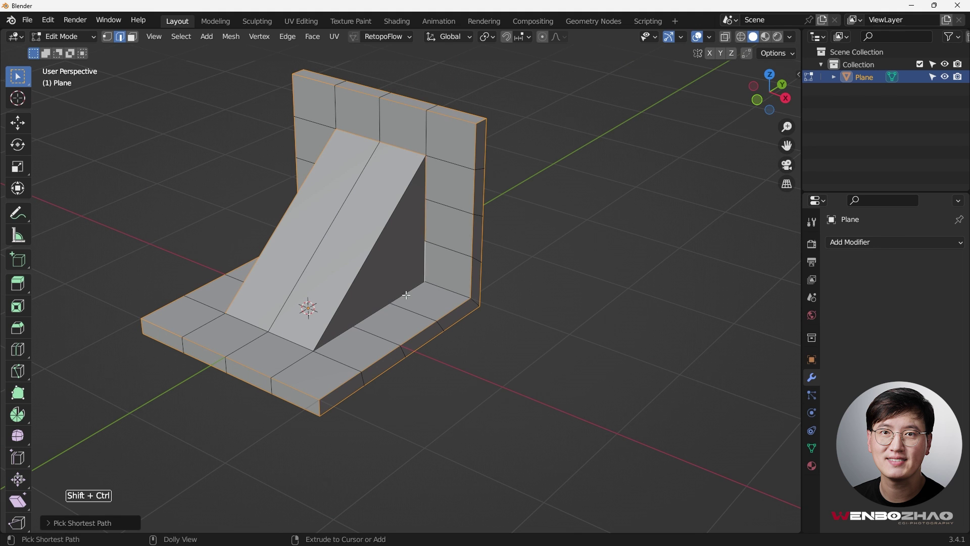
Add the ramp's +X triangular outline and its front base edges on the floor to the selection.
left_click(352, 285, "ctrl+shift")
middle_click_drag(353, 284, 401, 268)
scroll(368, 348, "up", 3)
left_click(321, 348, "ctrl+shift")
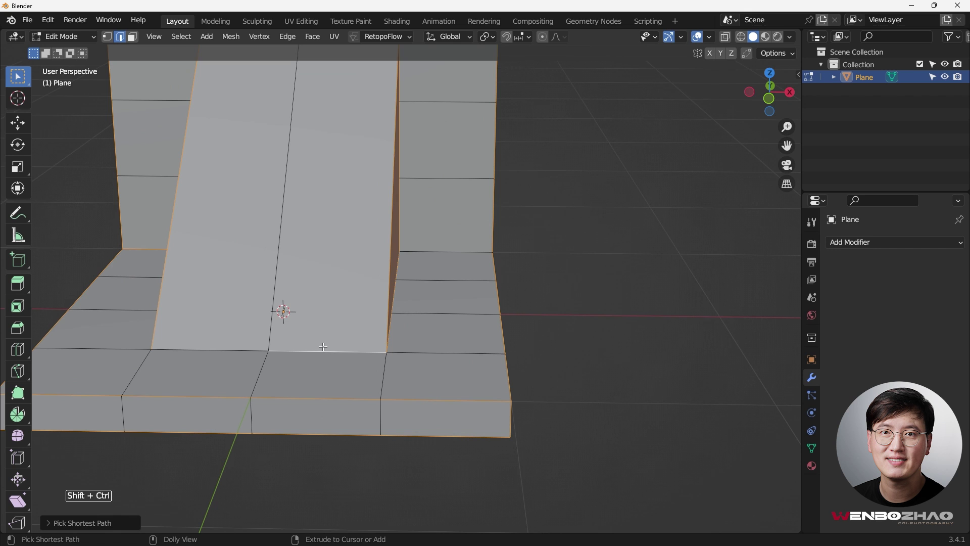
left_click(248, 350, "ctrl+shift")
middle_click_drag(248, 349, 356, 354)
scroll(272, 87, "down", 3)
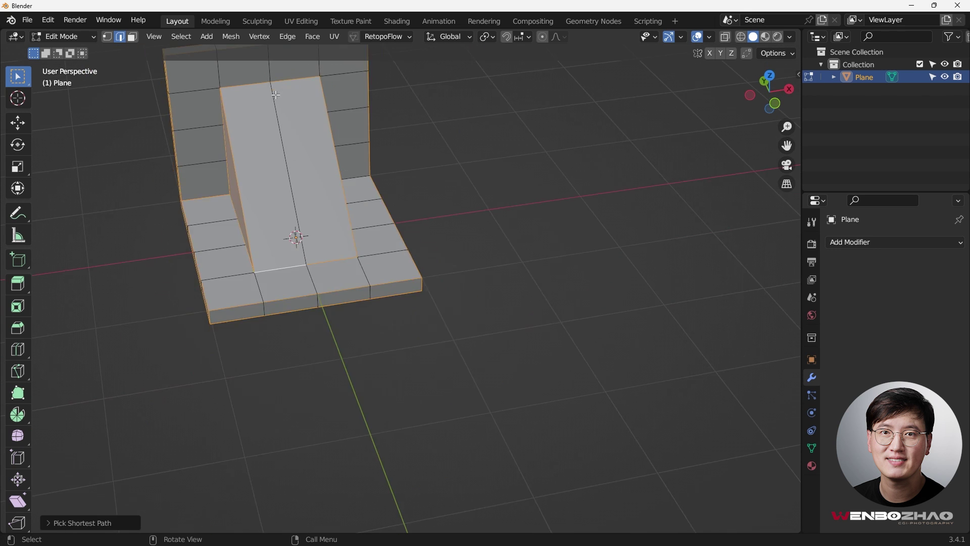
Add the inner seam edge between wall and floor on the ramp's +X side to the selection.
middle_click_drag(273, 88, 245, 180)
scroll(245, 180, "down", 3)
scroll(349, 90, "up", 5)
middle_click_drag(344, 161, 295, 126)
middle_click_drag(388, 358, 367, 303, "shift")
scroll(381, 347, "up", 3)
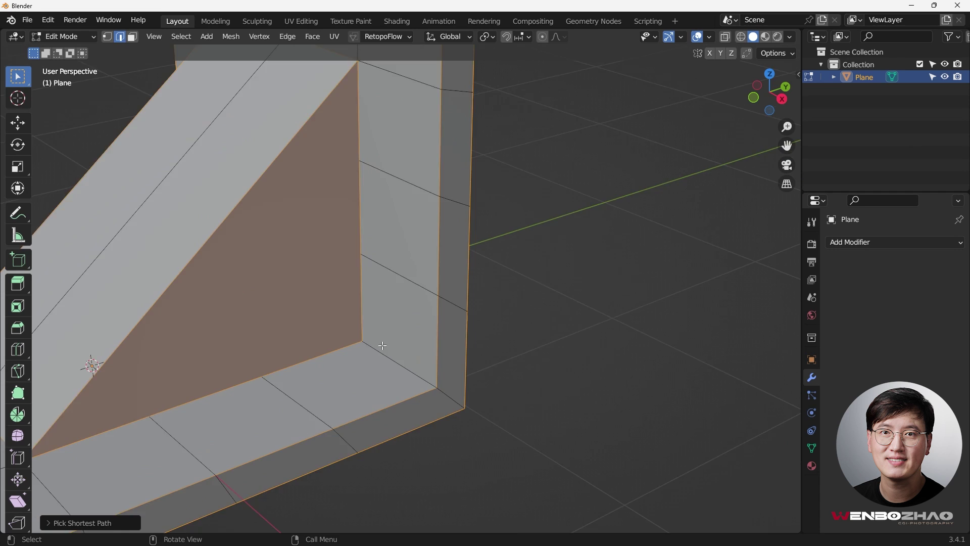
middle_click_drag(389, 349, 409, 351)
left_click(397, 359, "shift")
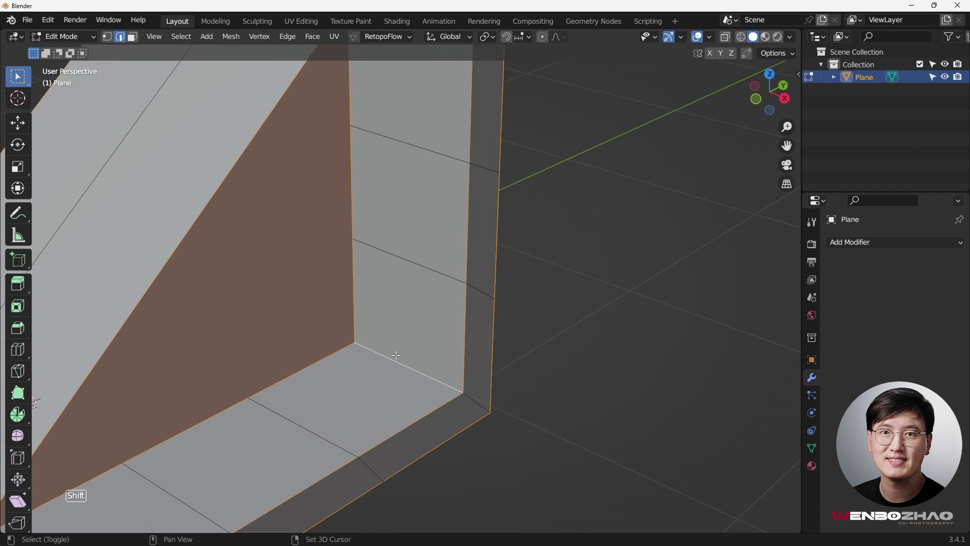
Bevel all selected bracket and ramp edges with a width of about 0.032 m.
scroll(398, 358, "down", 5)
middle_click_drag(162, 329, 450, 327)
scroll(450, 327, "down", 6)
middle_click_drag(384, 328, 433, 213, "shift")
scroll(331, 215, "up", 5)
scroll(353, 218, "down", 4)
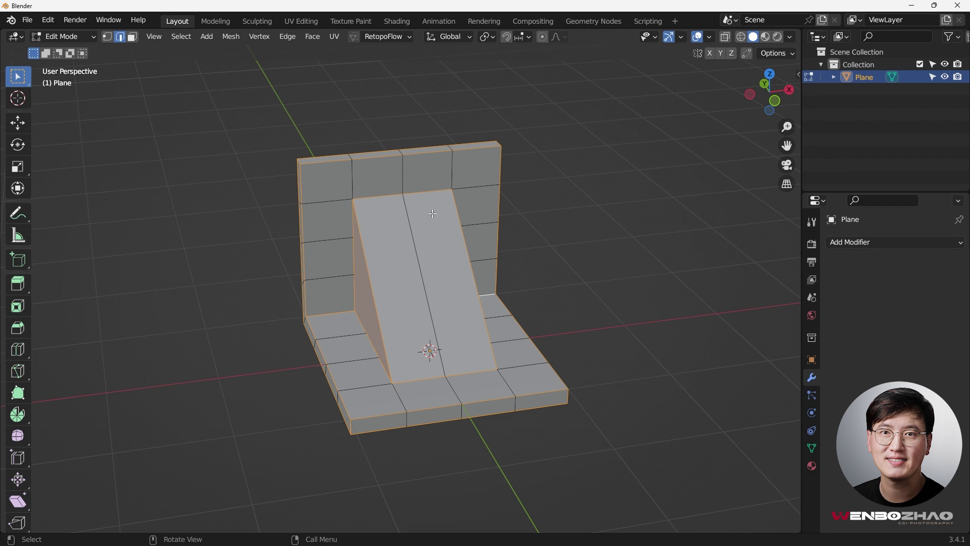
key("ctrl+b")
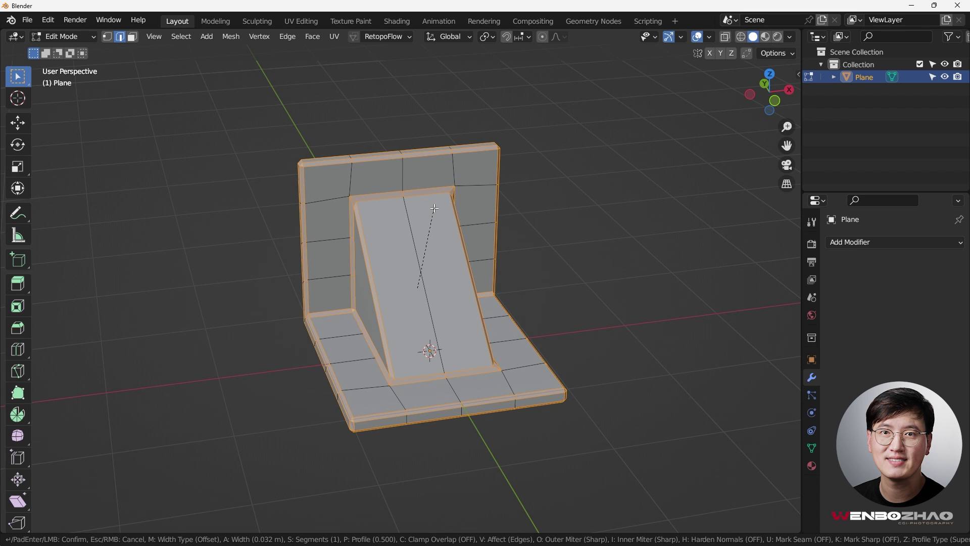
left_click(435, 208)
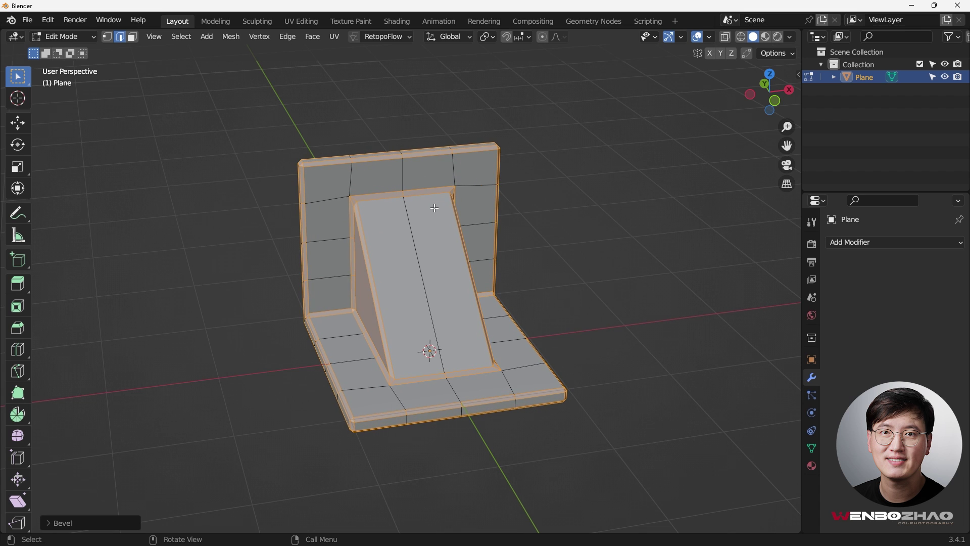
Set the bevel to 2 segments with shape 1.000 and the outer miter to Arc.
left_click(53, 523)
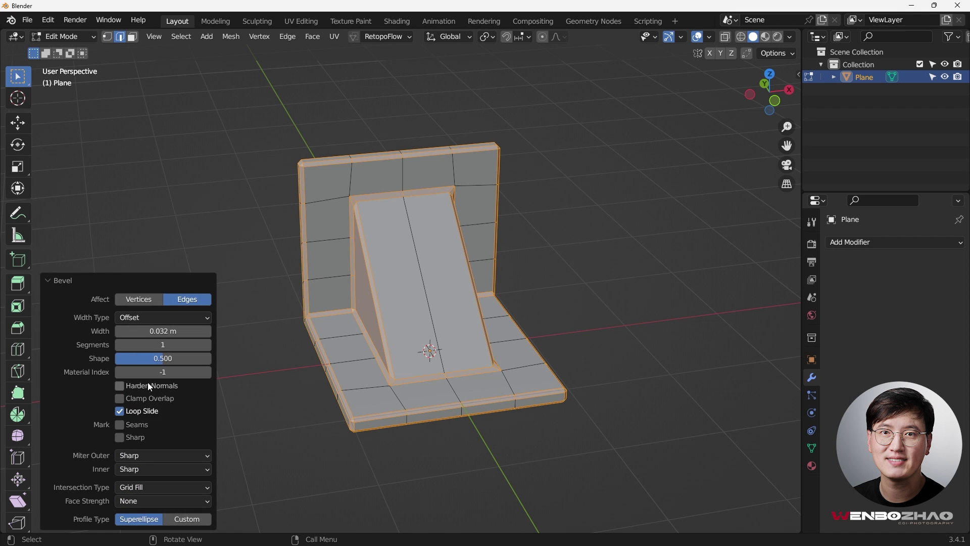
left_click(208, 345)
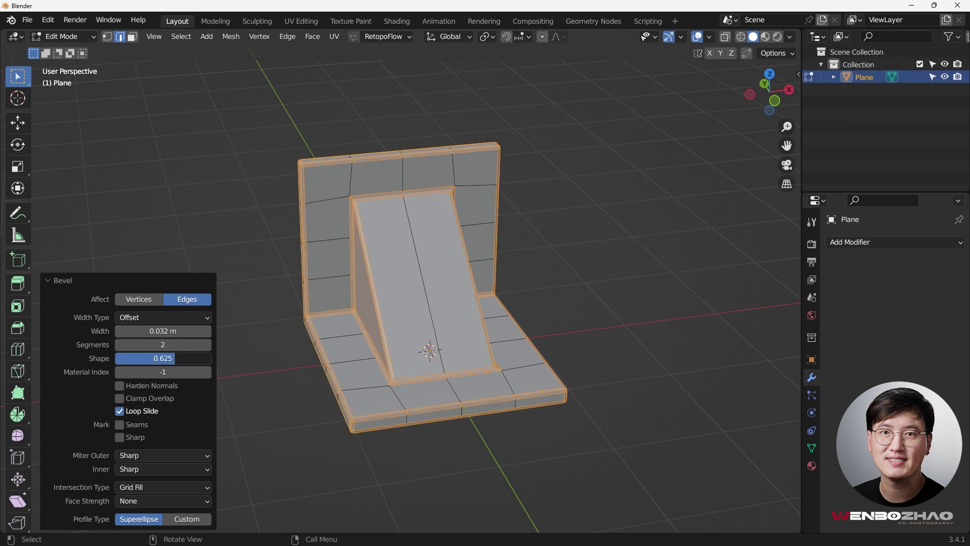
left_click_drag(166, 361, 215, 362)
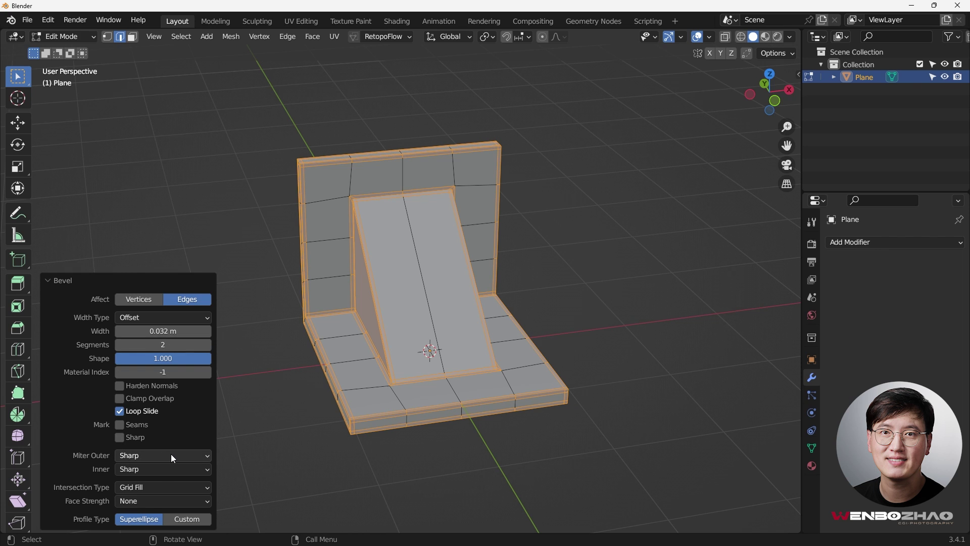
left_click(152, 457)
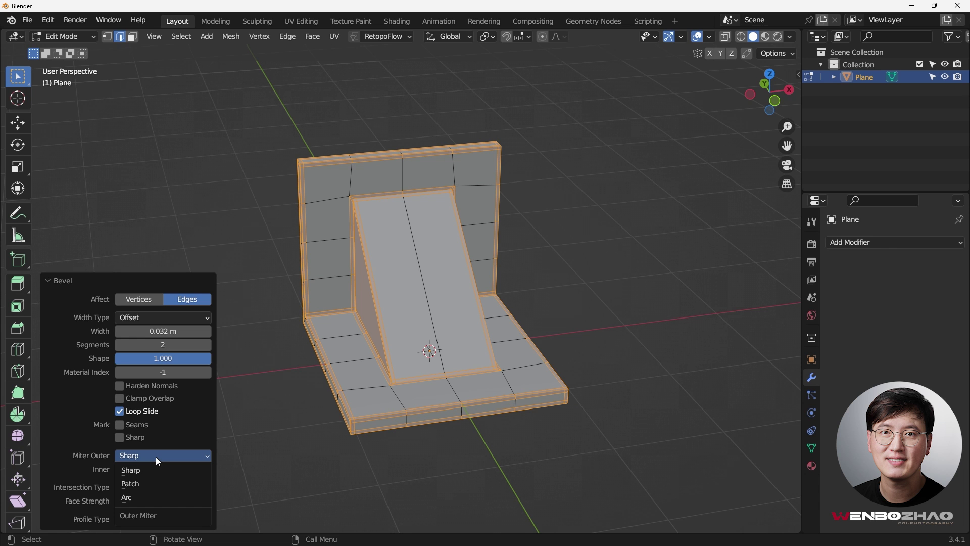
left_click(151, 498)
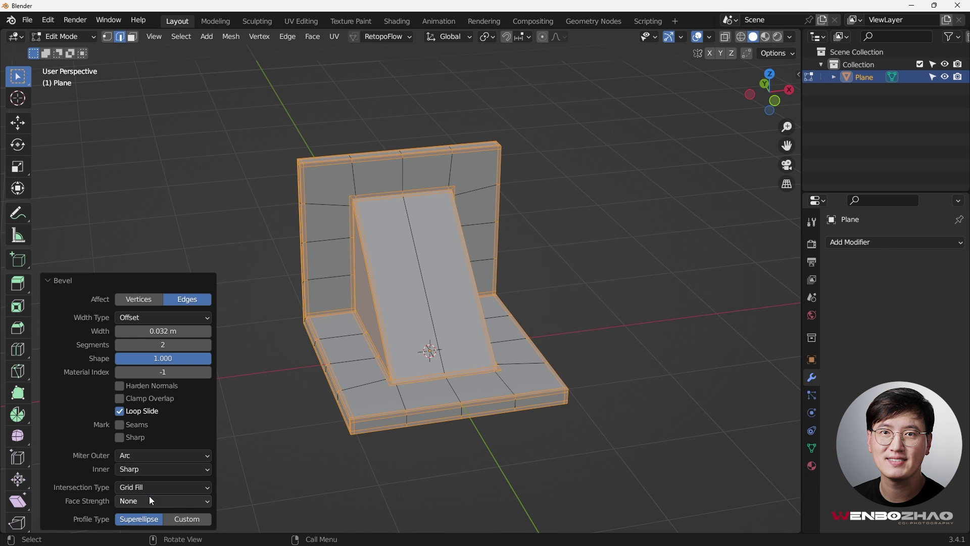
Examine the beveled edges and corners around the ramp, wall and floor.
scroll(494, 318, "up", 5)
scroll(362, 403, "down", 5)
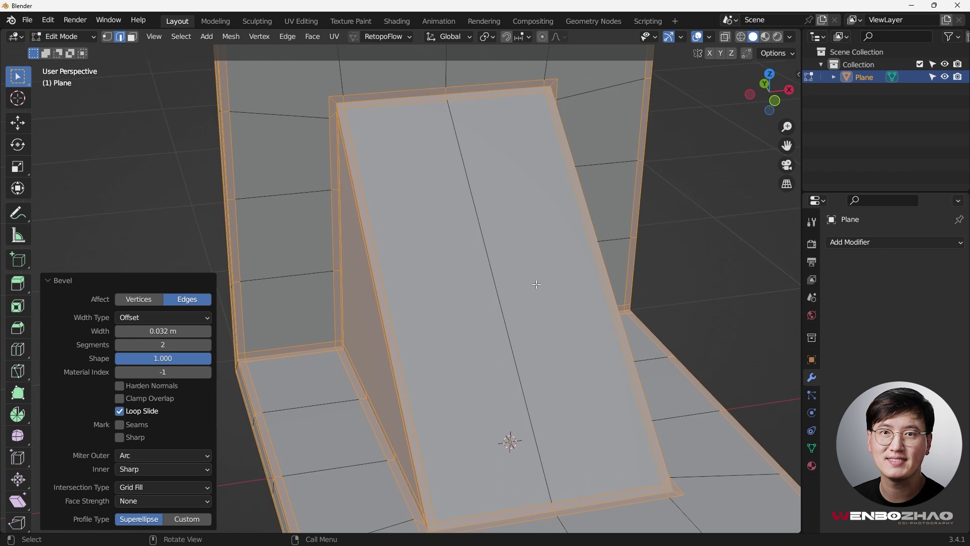
middle_click_drag(514, 390, 393, 244)
scroll(318, 333, "down", 2)
middle_click_drag(315, 341, 578, 299, "shift")
scroll(421, 315, "up", 5)
scroll(447, 307, "down", 3)
scroll(506, 341, "up", 3)
scroll(505, 341, "down", 4)
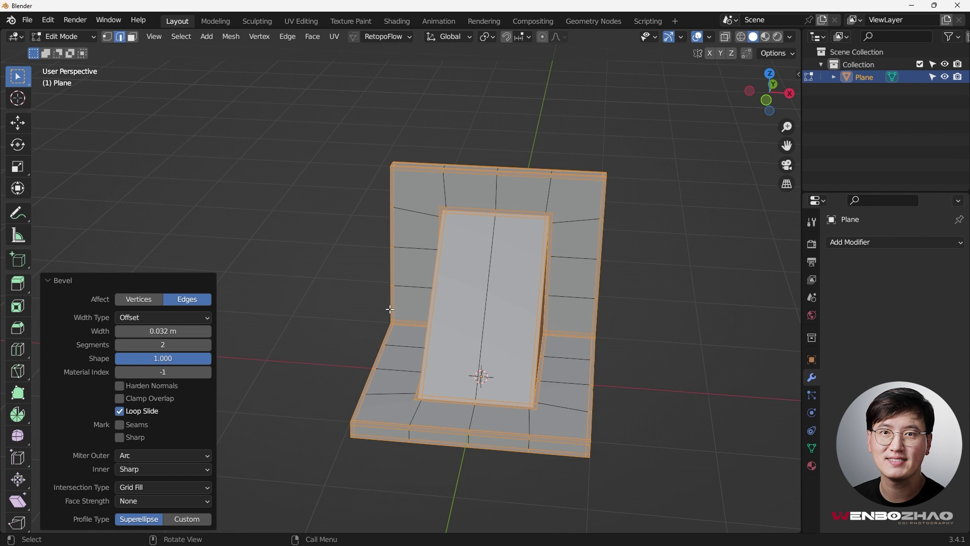
middle_click_drag(387, 315, 476, 305)
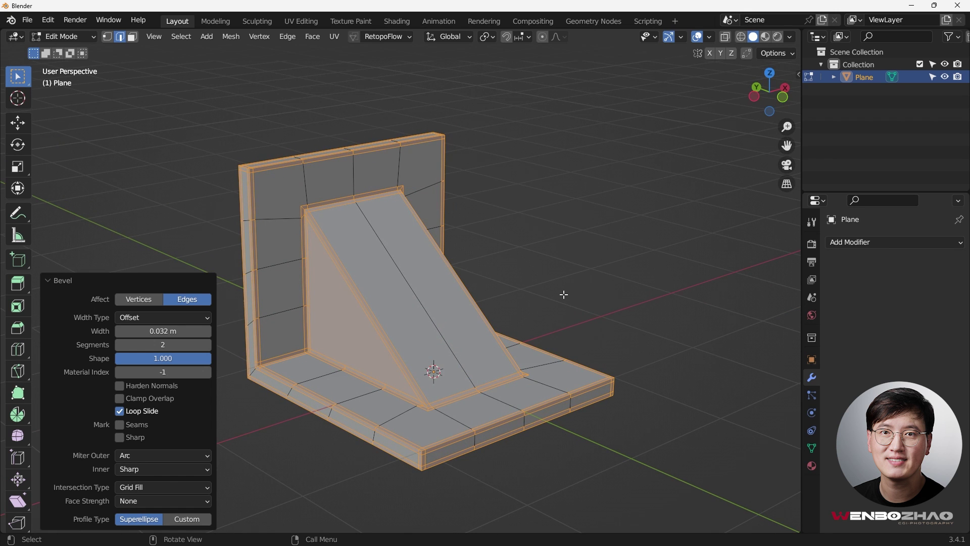
Deselect everything and switch to vertex selection for the wall's upper -X corner beside the ramp.
key("alt+a")
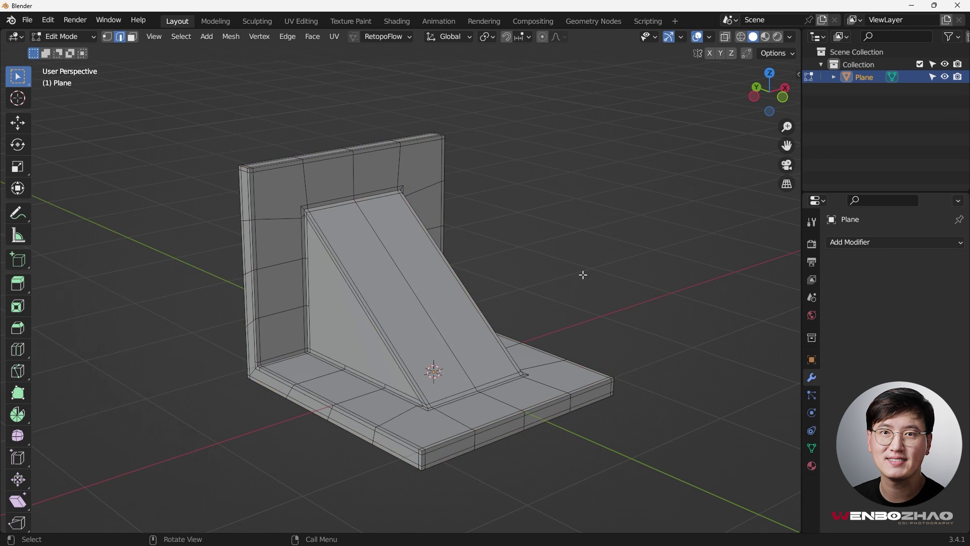
middle_click_drag(433, 273, 476, 275, "shift")
scroll(354, 237, "up", 3)
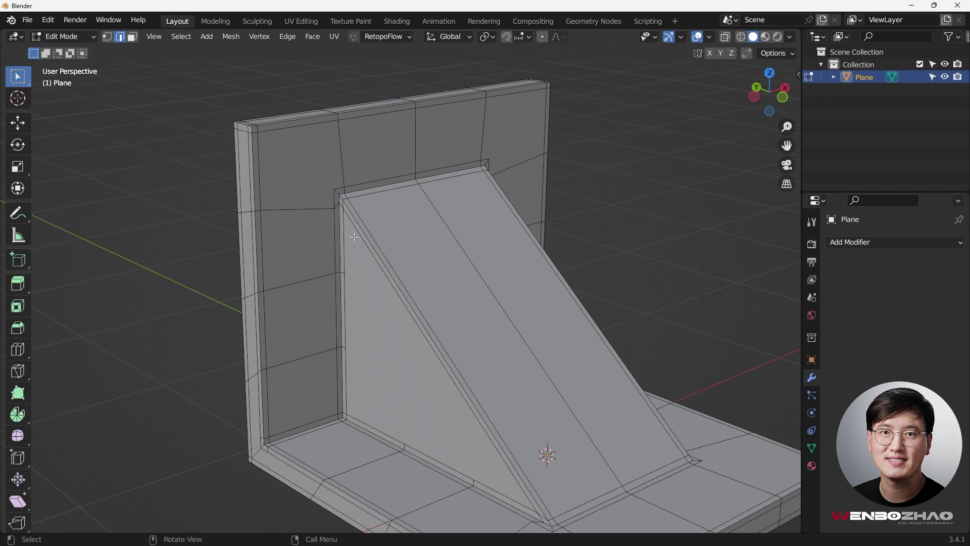
key("1")
scroll(347, 209, "up", 1)
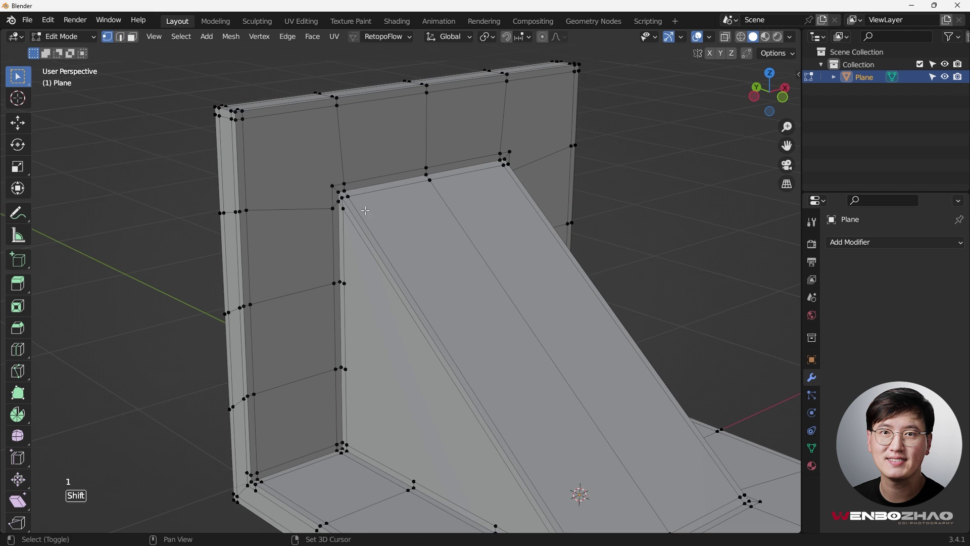
middle_click_drag(380, 215, 329, 214, "shift")
scroll(448, 228, "up", 1, "shift")
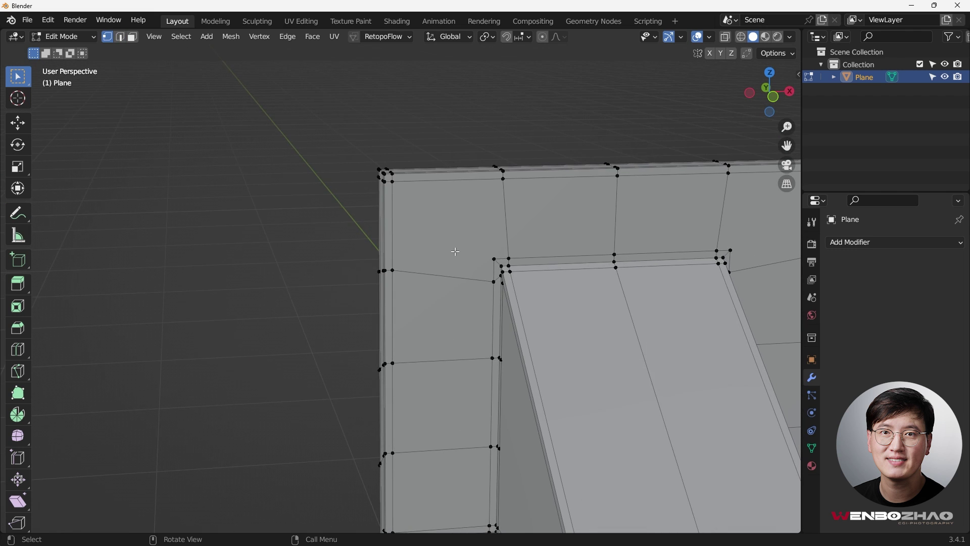
Connect the wall's upper -X corner vertex to the neighbouring vertex at the ramp's upper -X corner.
scroll(455, 251, "up", 4)
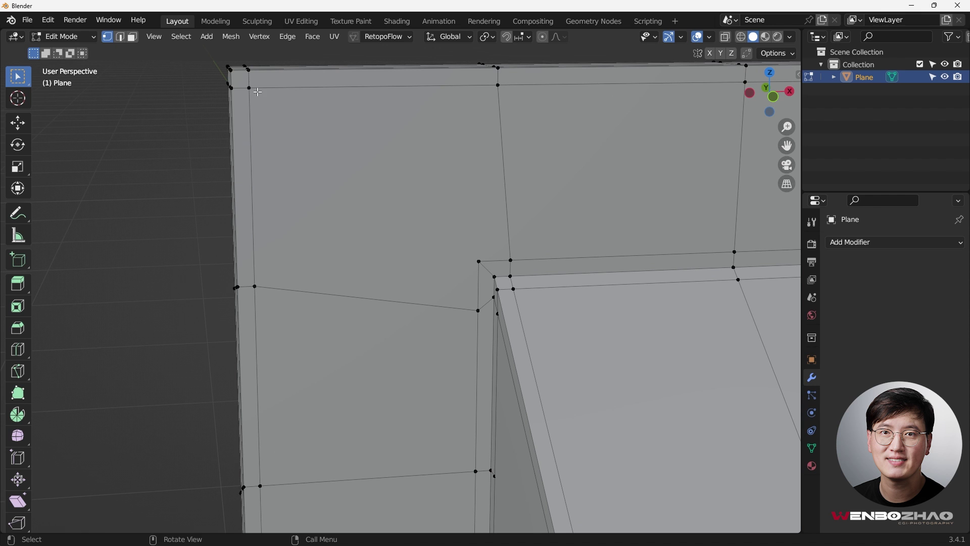
left_click(250, 89)
left_click(479, 260, "shift")
key("j")
Connect the ramp's upper +X corner vertex to the wall's upper +X corner vertex.
scroll(513, 259, "down", 3)
middle_click_drag(463, 260, 342, 259, "shift")
middle_click_drag(500, 259, 329, 257, "shift")
scroll(501, 240, "up", 2)
left_click(487, 247)
left_click(653, 114, "shift")
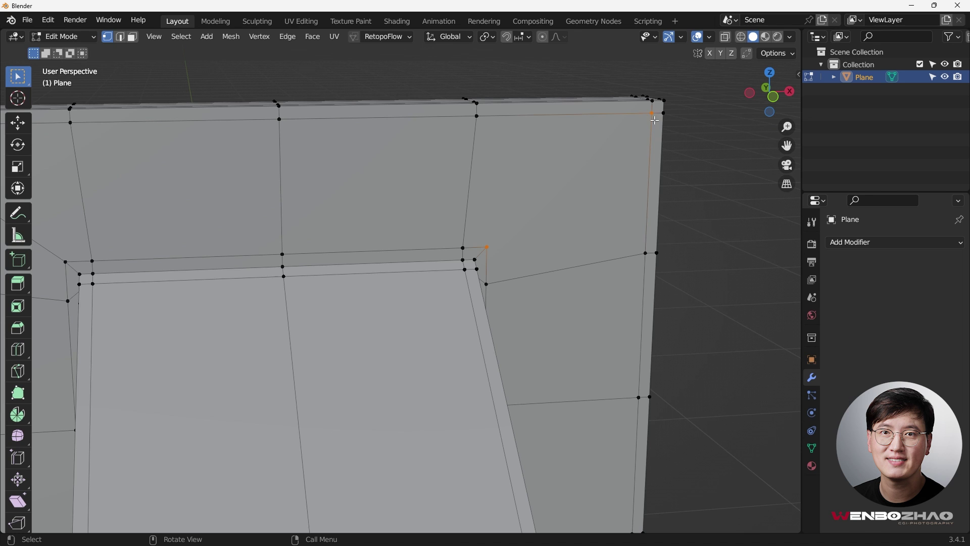
key("j")
Examine the floor, wall and both triangular sides of the ramp for corners that still lack connecting edges.
scroll(636, 177, "down", 2)
middle_click_drag(581, 229, 487, 95, "shift")
middle_click_drag(606, 349, 434, 281)
scroll(517, 368, "up", 3)
middle_click_drag(517, 368, 495, 384)
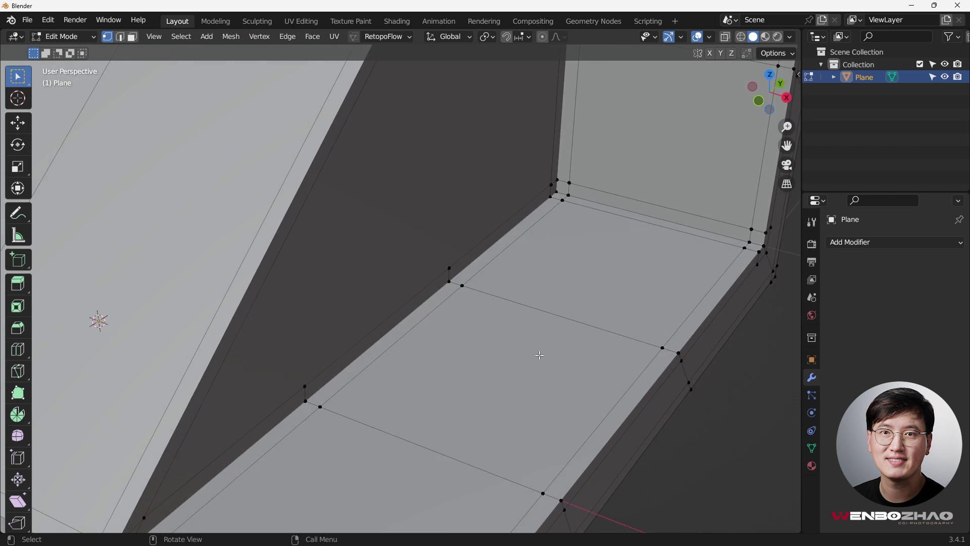
scroll(541, 355, "down", 3)
middle_click_drag(462, 312, 707, 331, "shift")
scroll(707, 331, "down", 8)
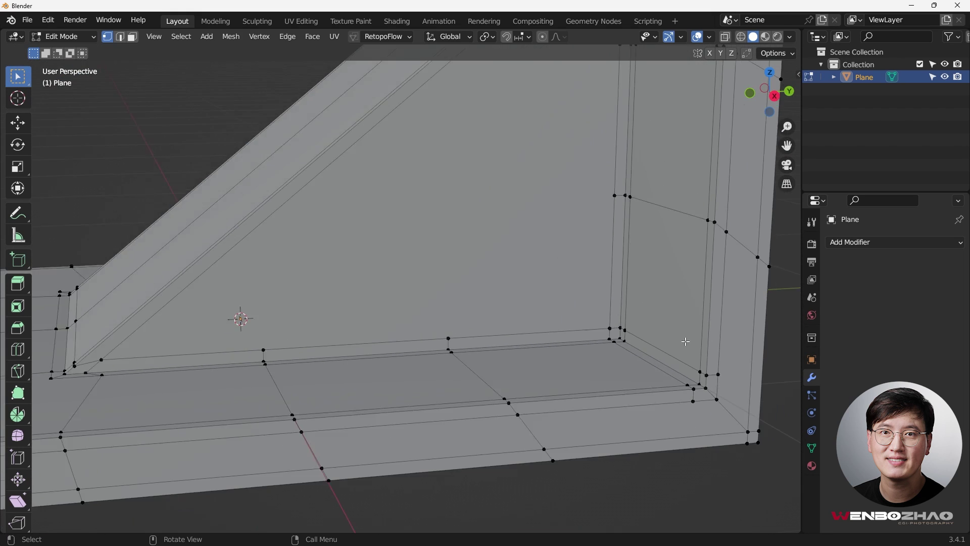
middle_click_drag(547, 353, 569, 299)
scroll(281, 239, "up", 5)
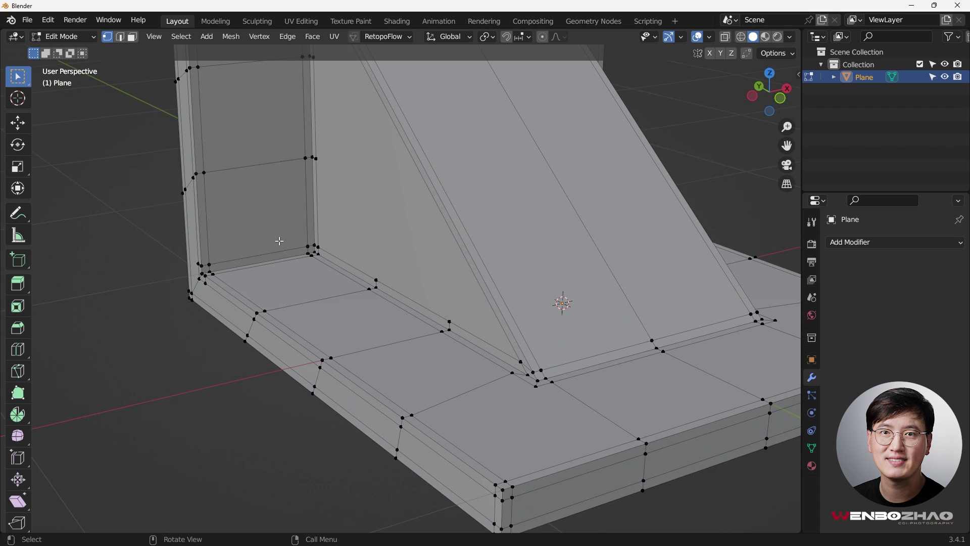
scroll(401, 310, "down", 5)
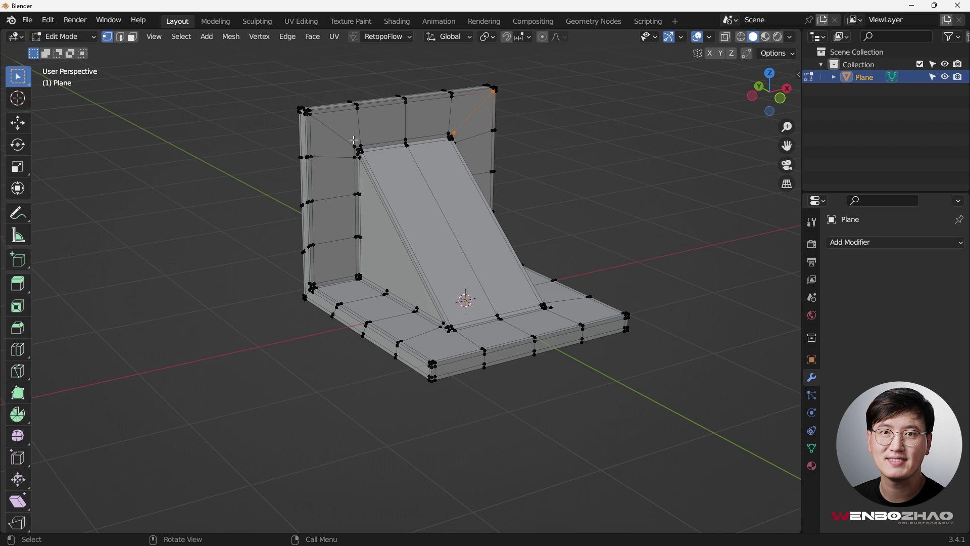
Connect the vertex at the ramp's lower -X corner to the floor's front -X corner vertex.
scroll(489, 298, "up", 8)
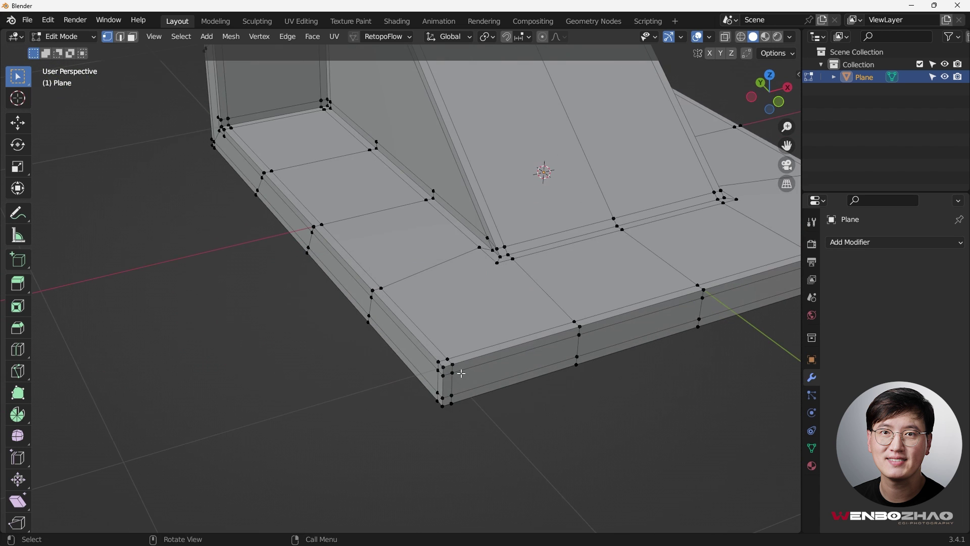
left_click(497, 262)
left_click(448, 359, "shift")
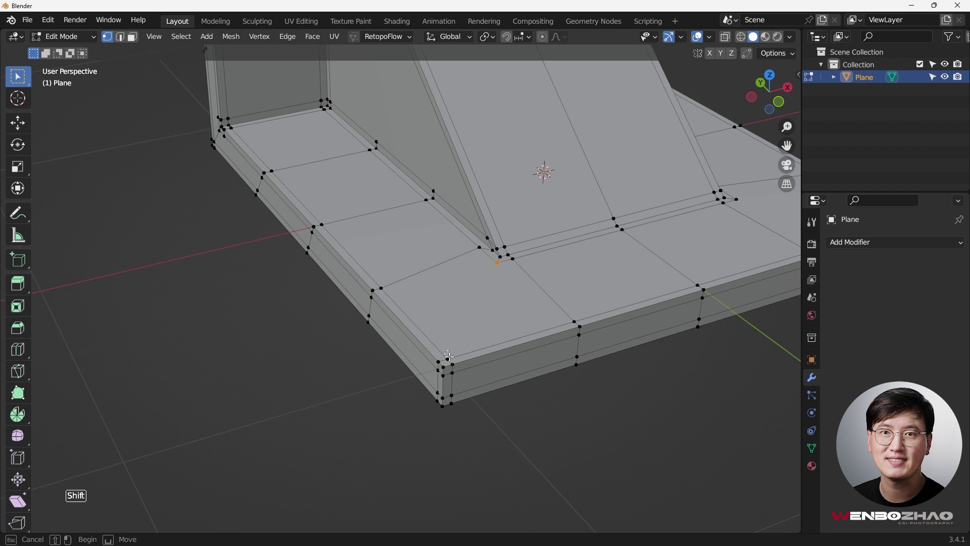
scroll(497, 328, "down", 4)
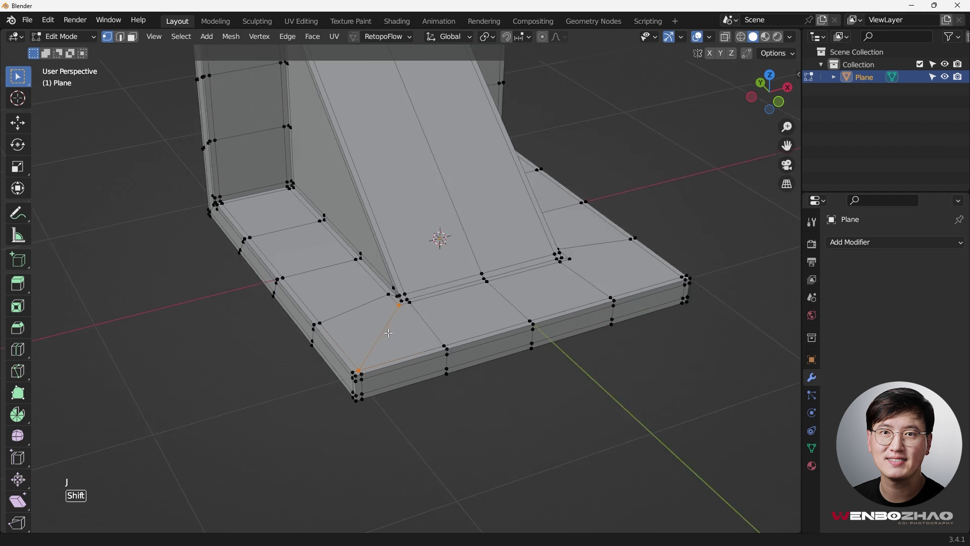
Connect the vertex at the ramp's lower +X corner to the floor's front +X corner vertex.
scroll(450, 284, "up", 6)
left_click(438, 274)
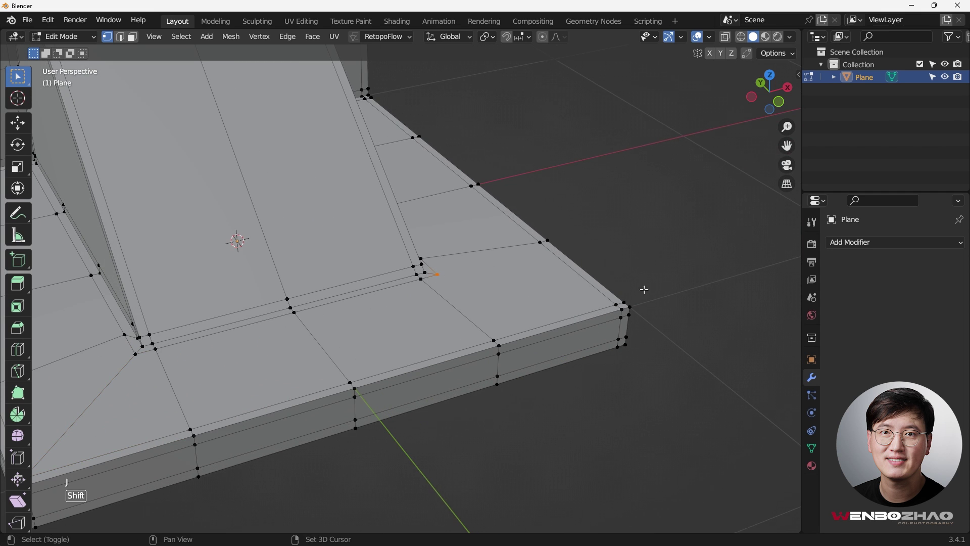
left_click(614, 303, "shift")
scroll(539, 290, "down", 6)
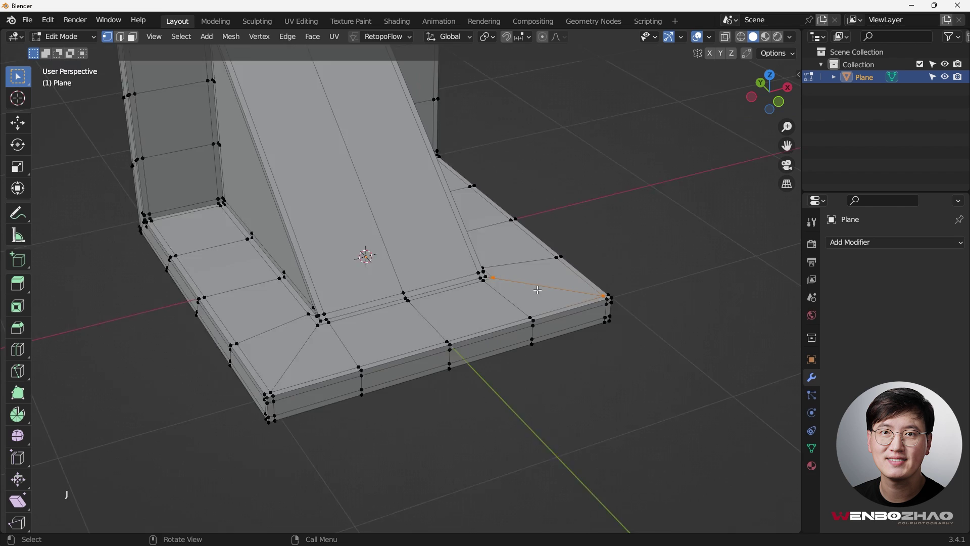
Add one centred loop cut across the middle of the ramp's slope.
middle_click_drag(440, 232, 664, 301, "shift")
scroll(418, 316, "down", 1)
middle_click_drag(418, 316, 316, 262, "shift")
scroll(301, 298, "up", 3)
scroll(311, 292, "down", 3)
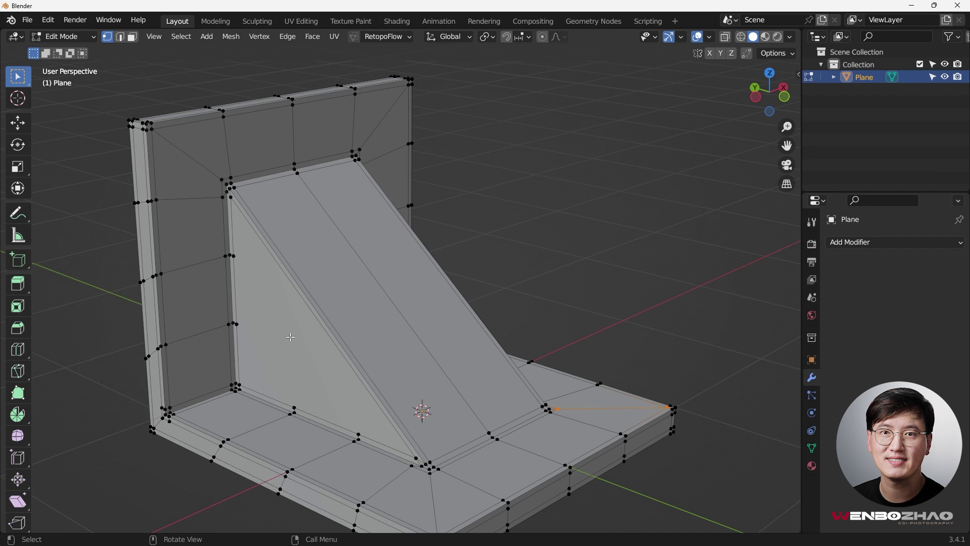
scroll(291, 337, "up", 2)
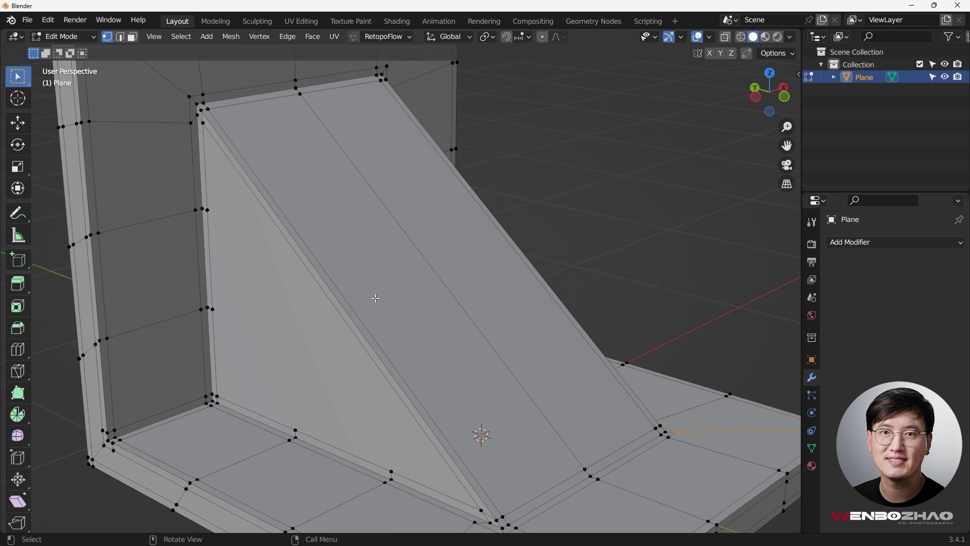
key("ctrl+r")
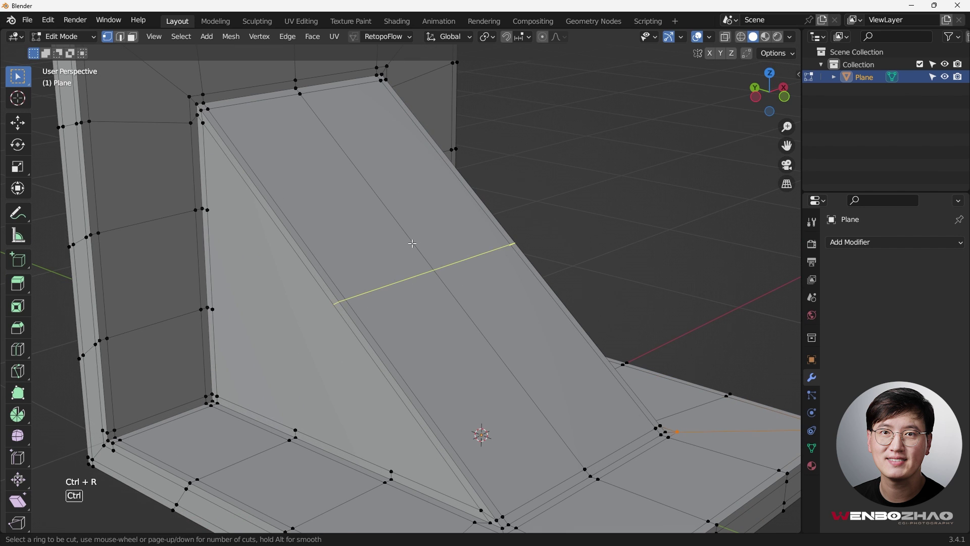
left_click(416, 243)
right_click(417, 242)
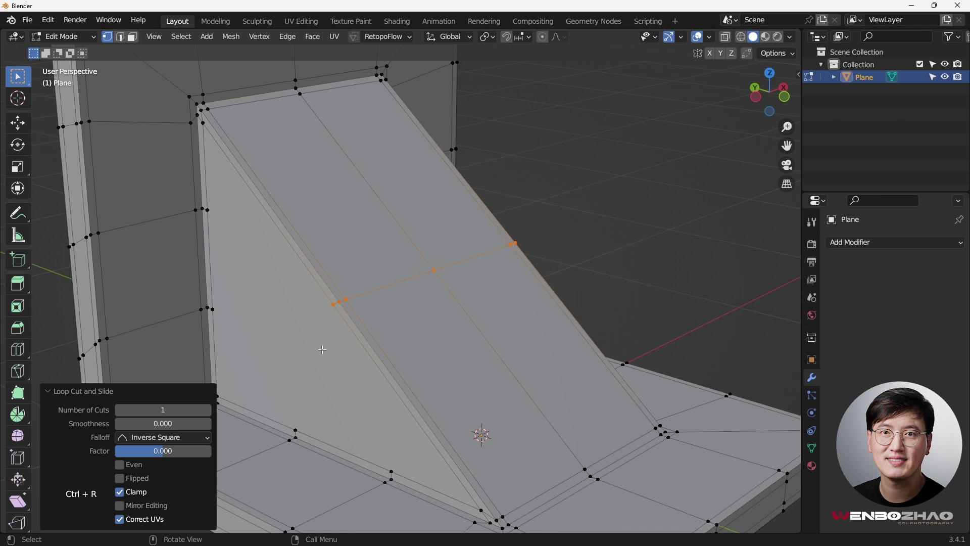
On the ramp's -X side, connect the inner wall-floor corner vertex to the middle loop cut's vertex.
middle_click_drag(411, 317, 489, 290, "shift")
scroll(410, 311, "up", 2)
middle_click_drag(366, 336, 412, 320, "shift")
scroll(294, 372, "up", 1)
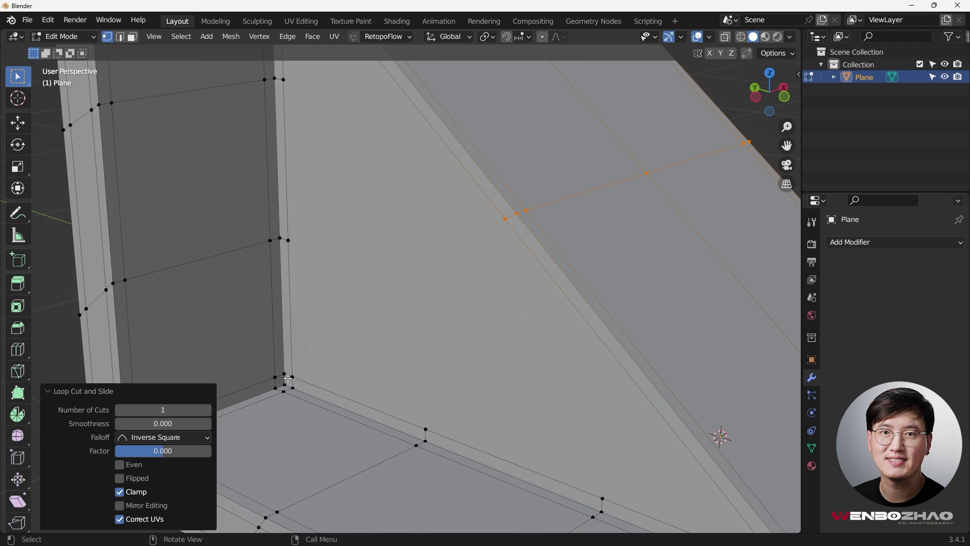
left_click(292, 377)
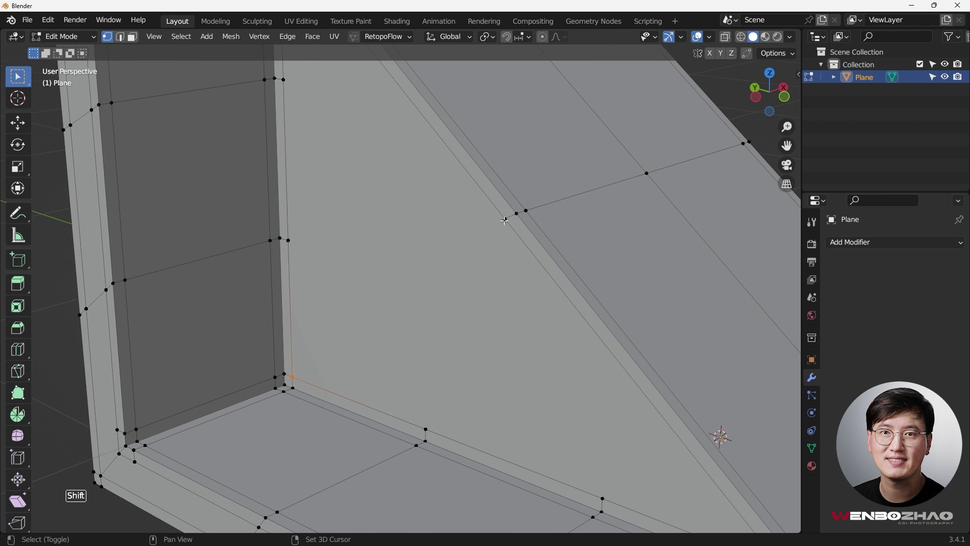
scroll(454, 316, "down", 5)
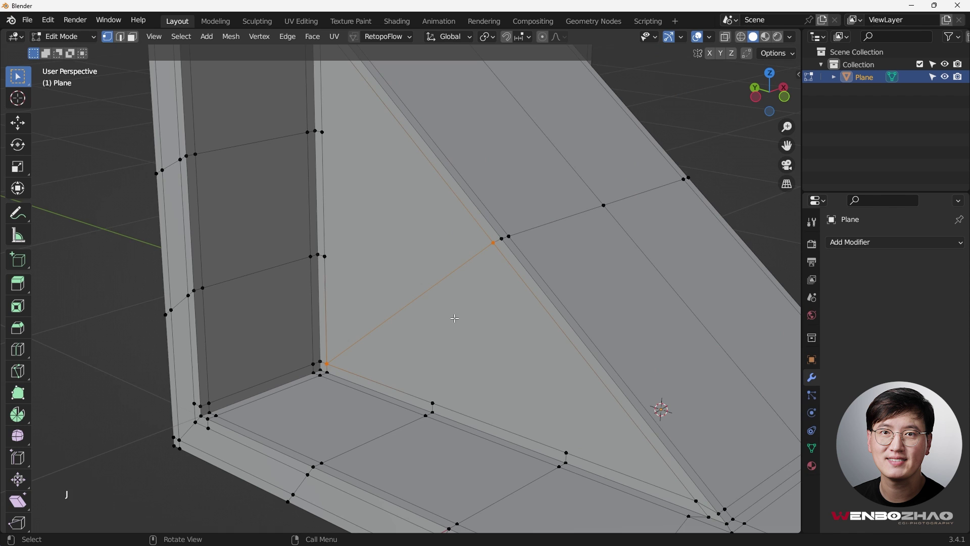
Add a centred loop cut across the ramp's upper half and connect its -X side vertex to the lower vertex along the wall joint.
scroll(434, 293, "up", 2)
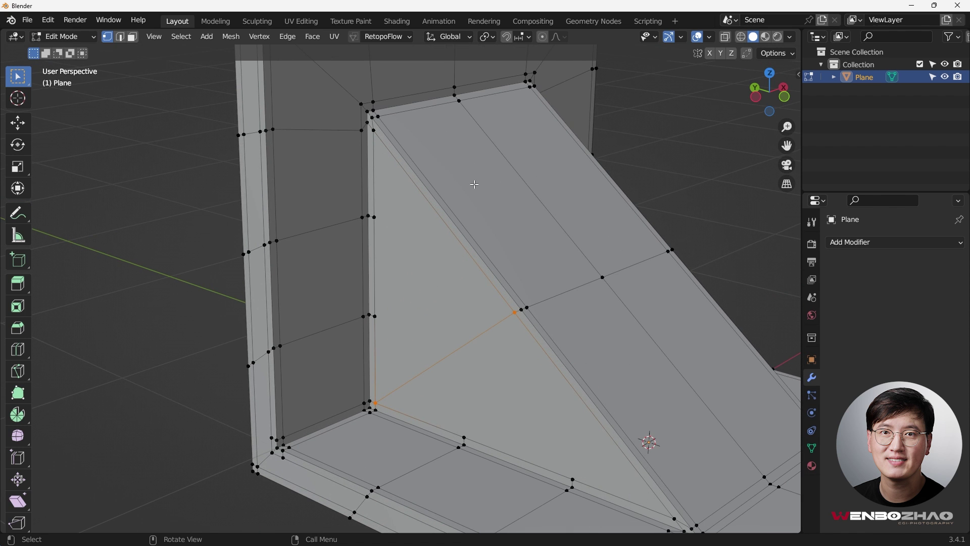
key("ctrl+r")
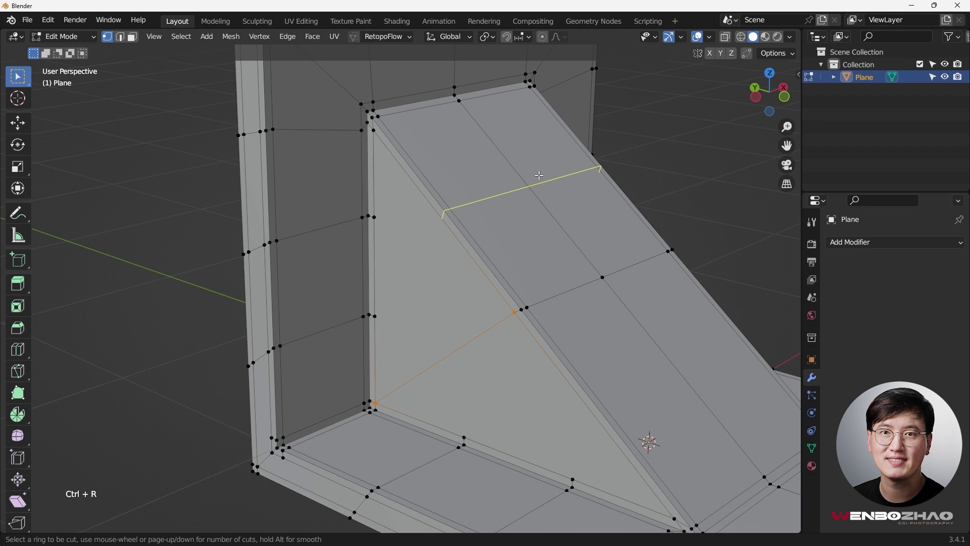
left_click(540, 175)
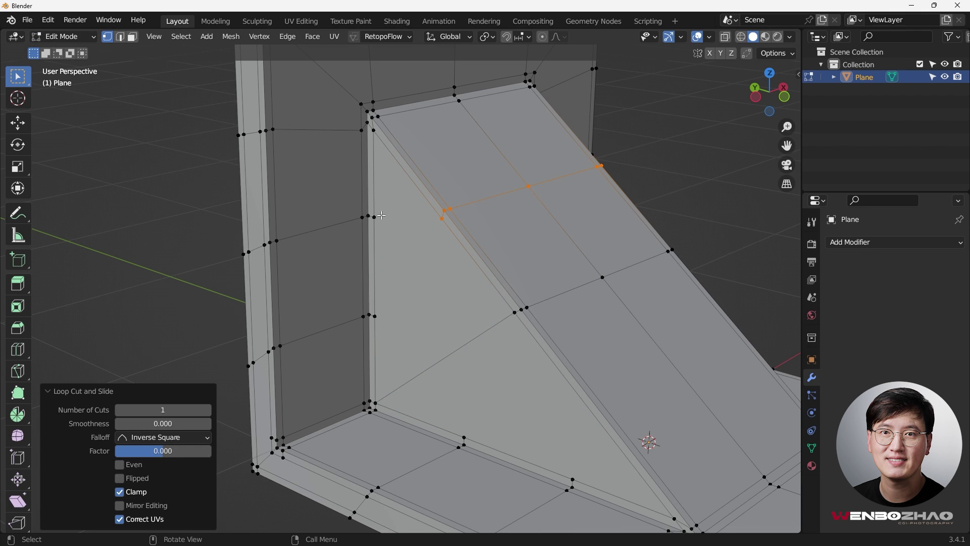
left_click(374, 317)
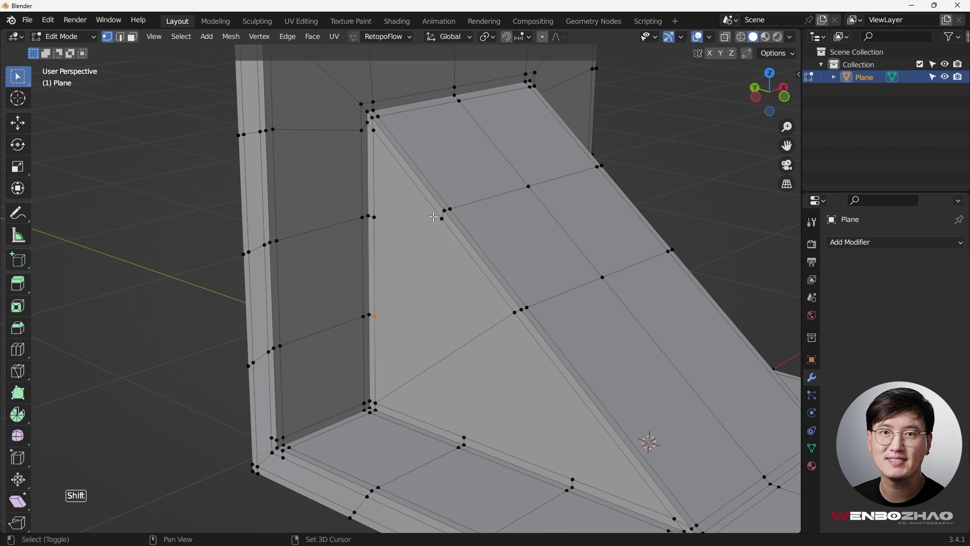
left_click(442, 220, "shift")
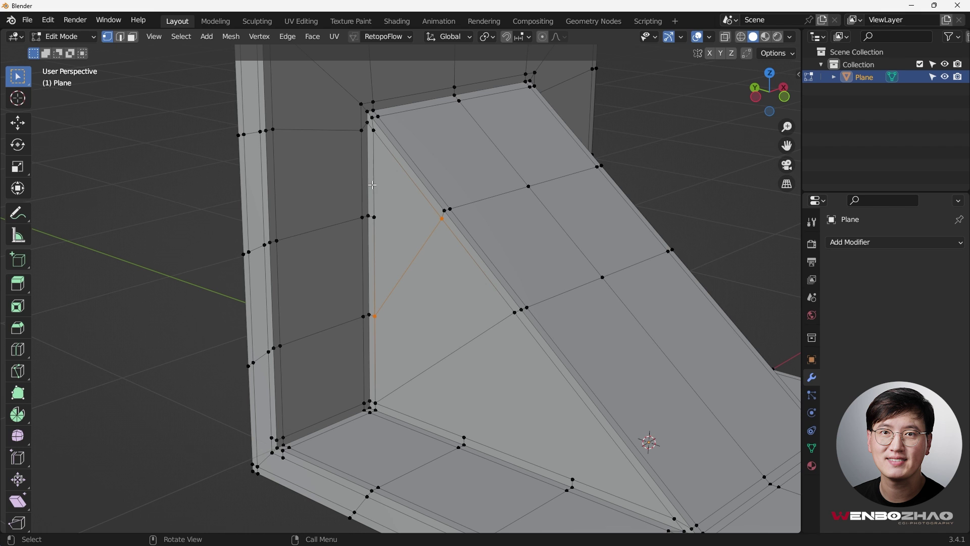
Add a centred loop cut across the lower half of the ramp.
scroll(430, 197, "down", 4)
middle_click_drag(505, 399, 435, 323, "shift")
scroll(434, 323, "up", 2)
key("ctrl")
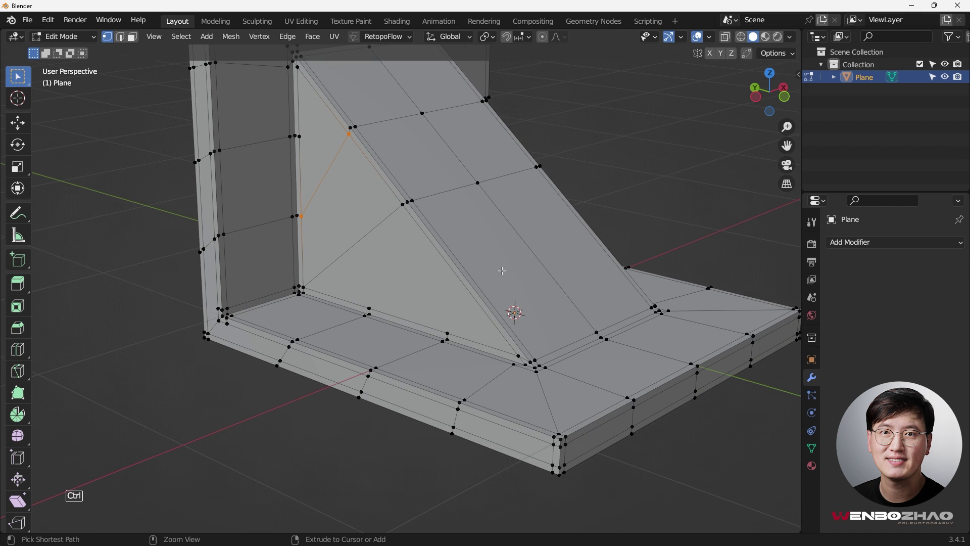
key("ctrl+r")
left_click(500, 271)
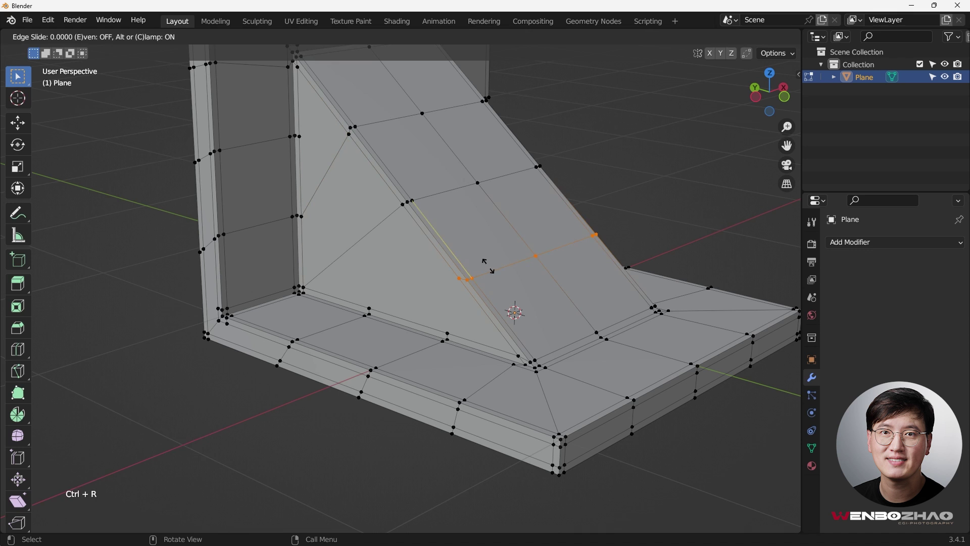
right_click(410, 308)
On the ramp's -X side, connect the floor-joint vertex nearest the wall to the lower loop cut's vertex.
scroll(404, 308, "up", 2)
left_click(367, 307)
key("shift")
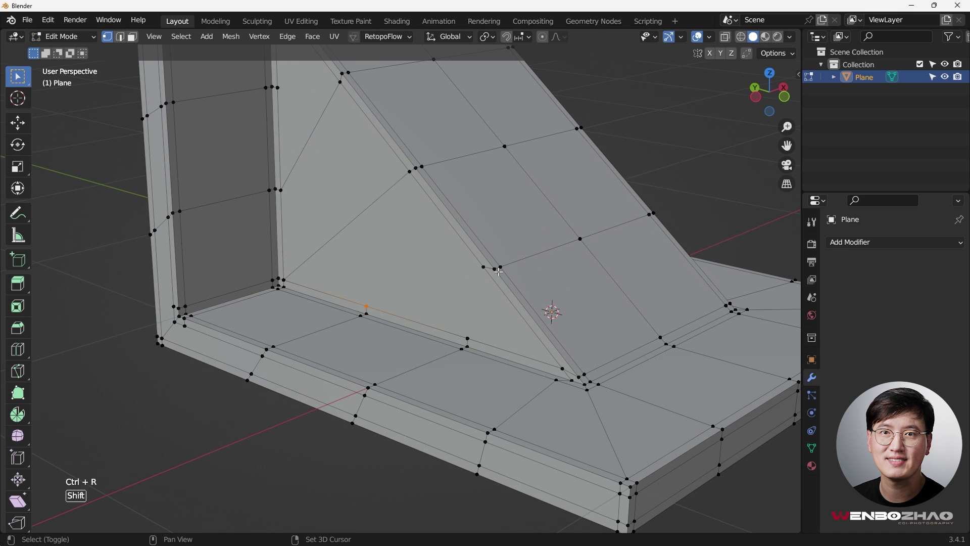
key("j")
scroll(510, 288, "down", 5)
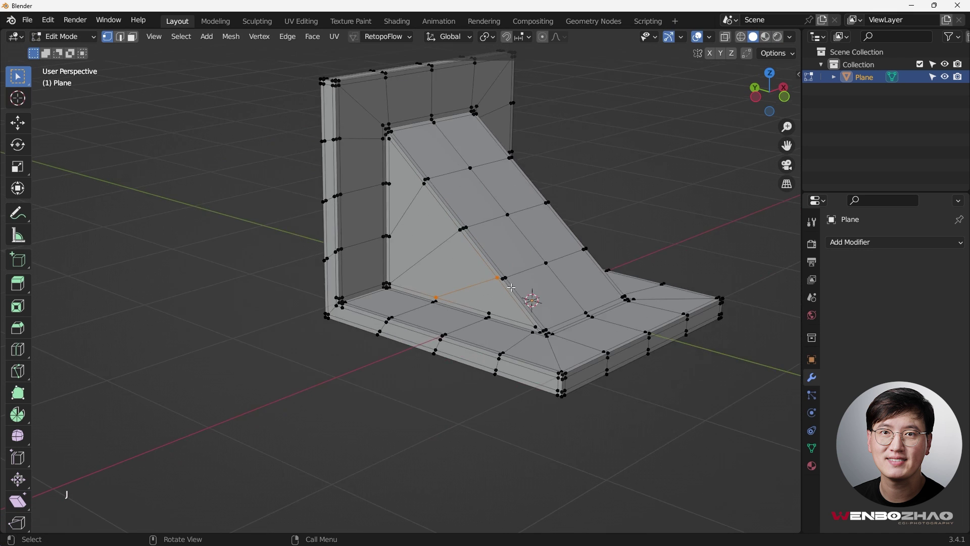
On the ramp's +X side, connect the lower loop cut to the floor-joint vertex nearest the wall, and the middle one to the inner corner.
middle_click_drag(510, 287, 430, 281)
scroll(430, 281, "up", 1)
left_click(392, 250)
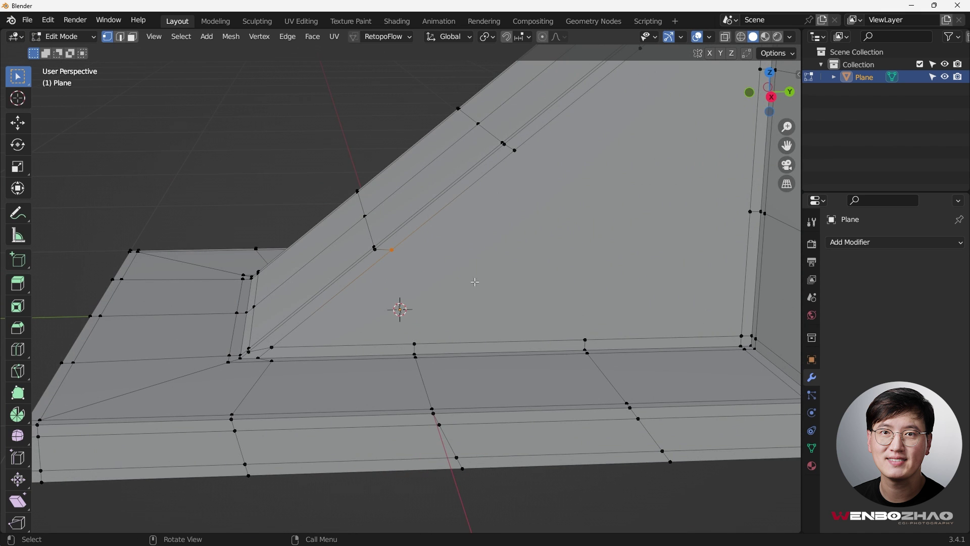
key("shift")
left_click(586, 340, "shift")
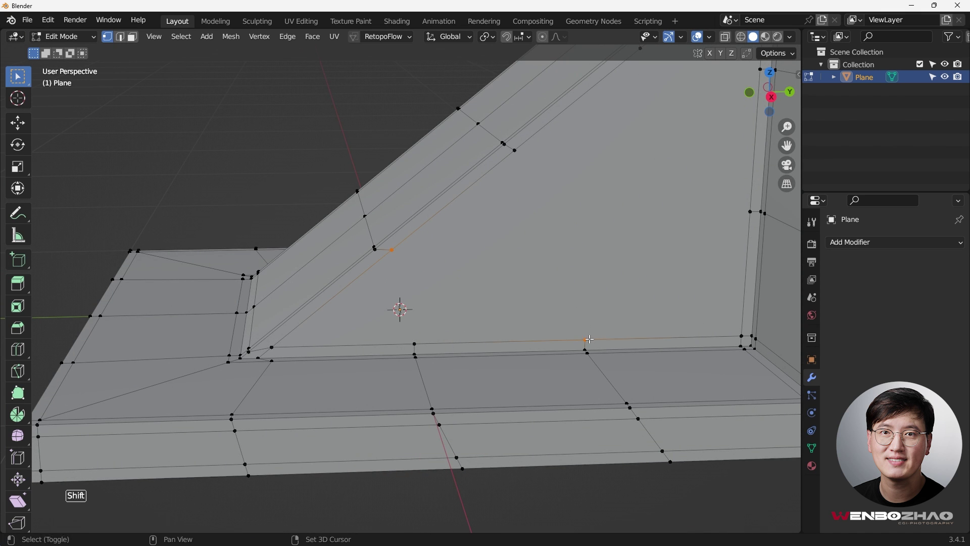
left_click(514, 150)
left_click(742, 336, "shift")
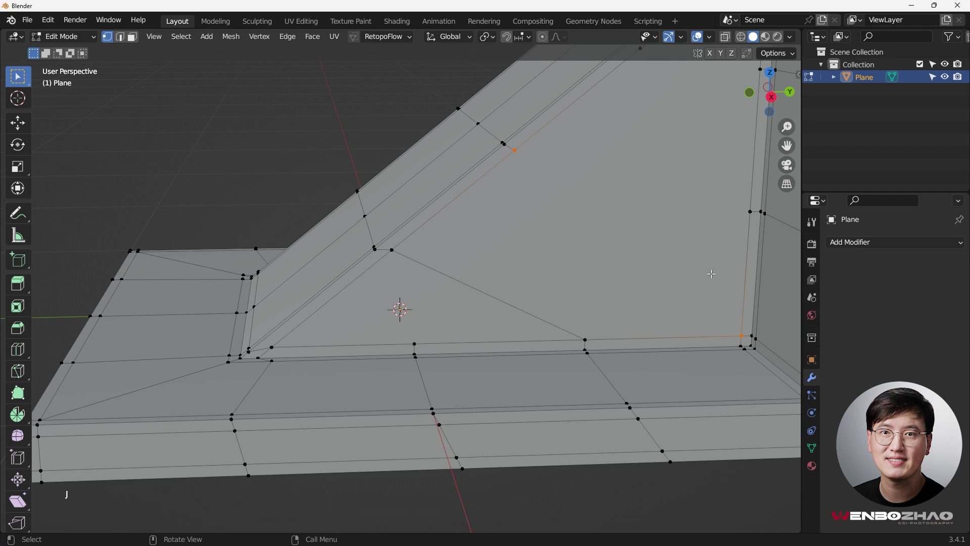
key("j")
On the ramp's +X side, connect the upper loop cut's vertex to the lower vertex along the wall joint.
scroll(674, 266, "down", 3)
middle_click_drag(670, 264, 552, 316, "shift")
scroll(553, 201, "up", 3)
left_click_drag(529, 185, 532, 189)
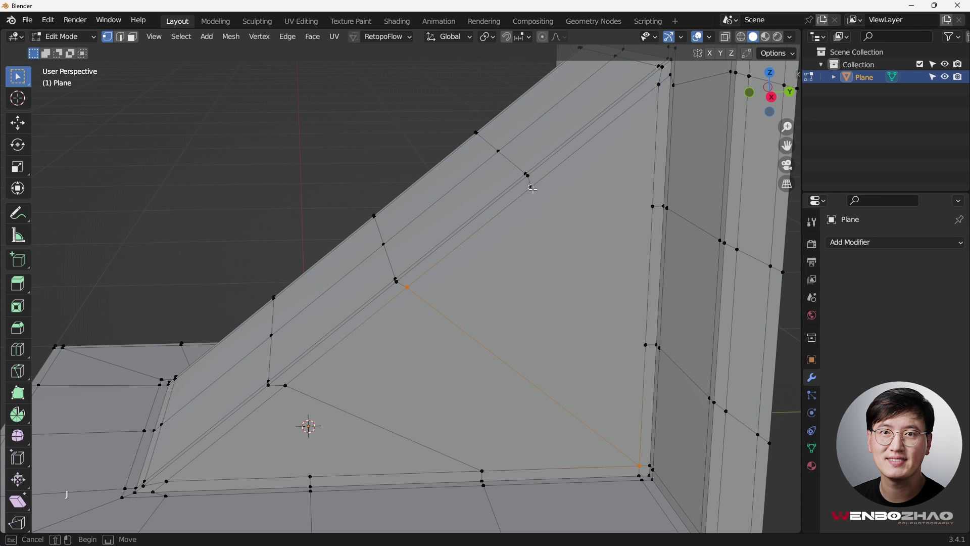
left_click(531, 187)
left_click(646, 344, "shift")
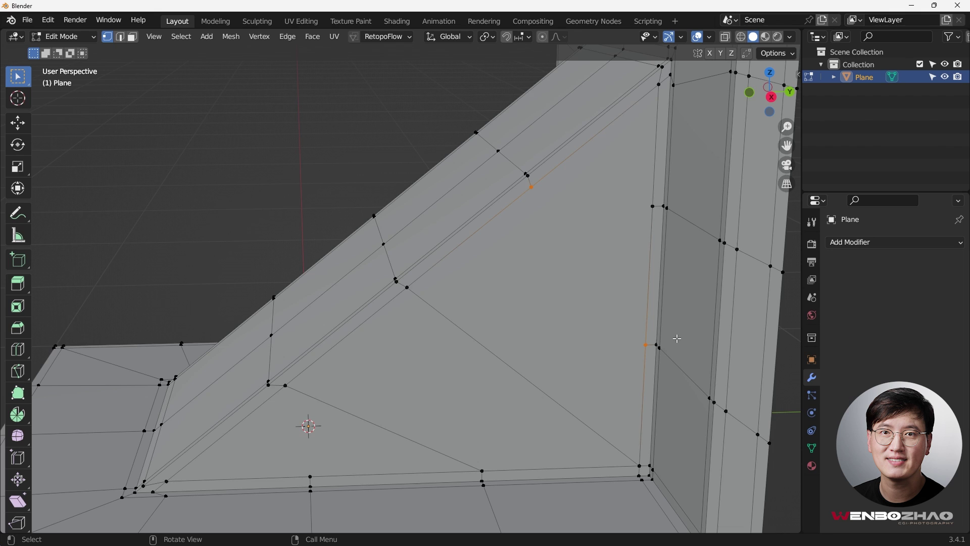
scroll(569, 324, "down", 7)
middle_click_drag(574, 329, 645, 340)
scroll(495, 243, "up", 3)
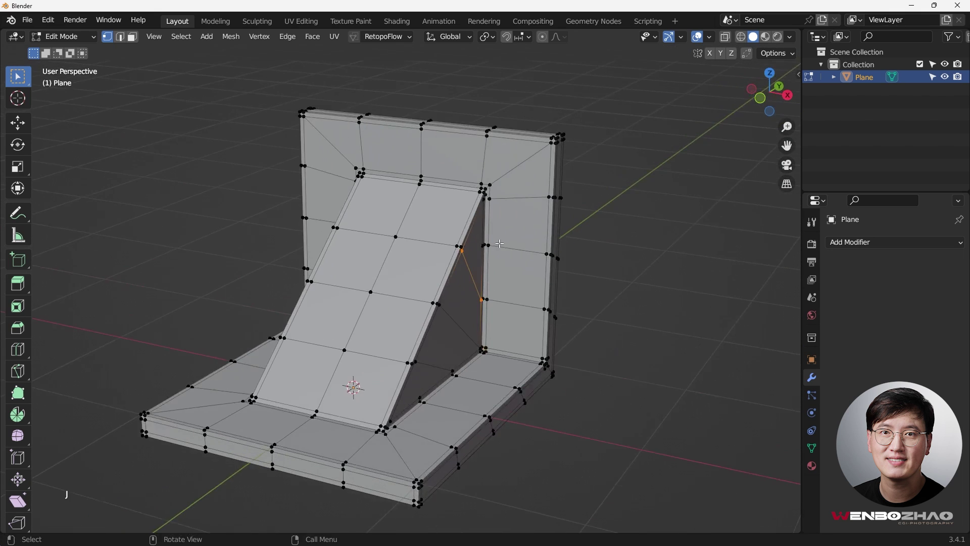
middle_click_drag(479, 275, 477, 280, "shift")
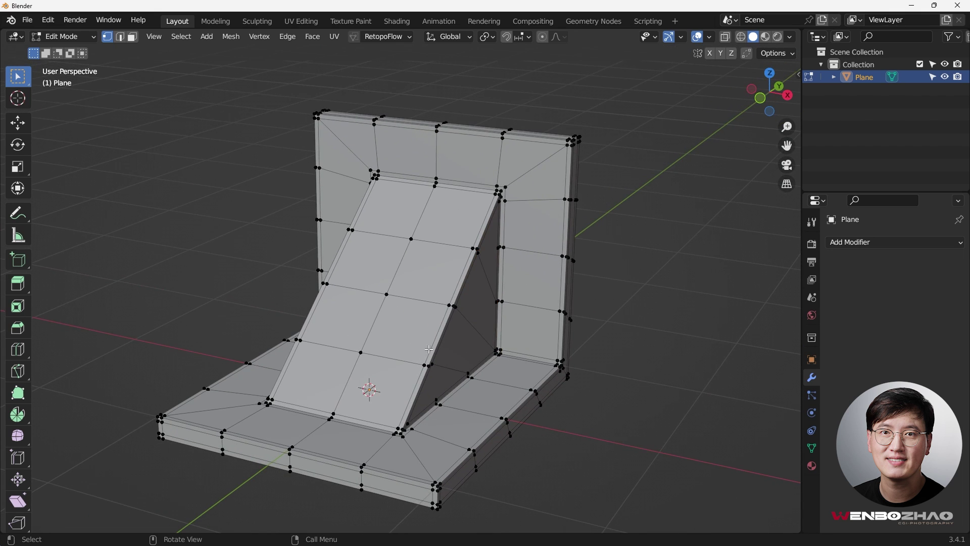
middle_click_drag(501, 357, 414, 370)
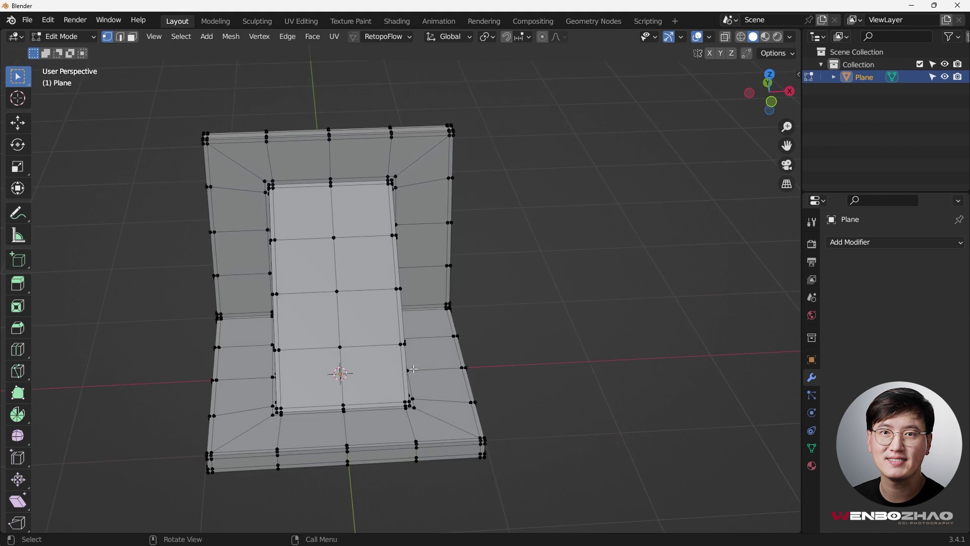
In Object Mode, add a level 2 Subdivision modifier to the bracket and widen the properties editor to show its settings.
scroll(414, 357, "down", 3)
middle_click_drag(462, 349, 545, 321, "shift")
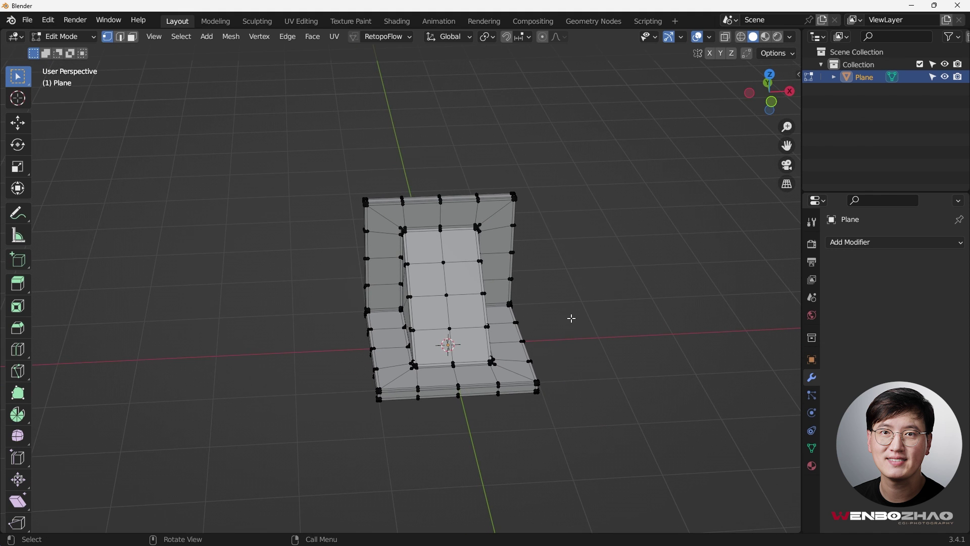
key("Tab")
scroll(462, 302, "up", 5)
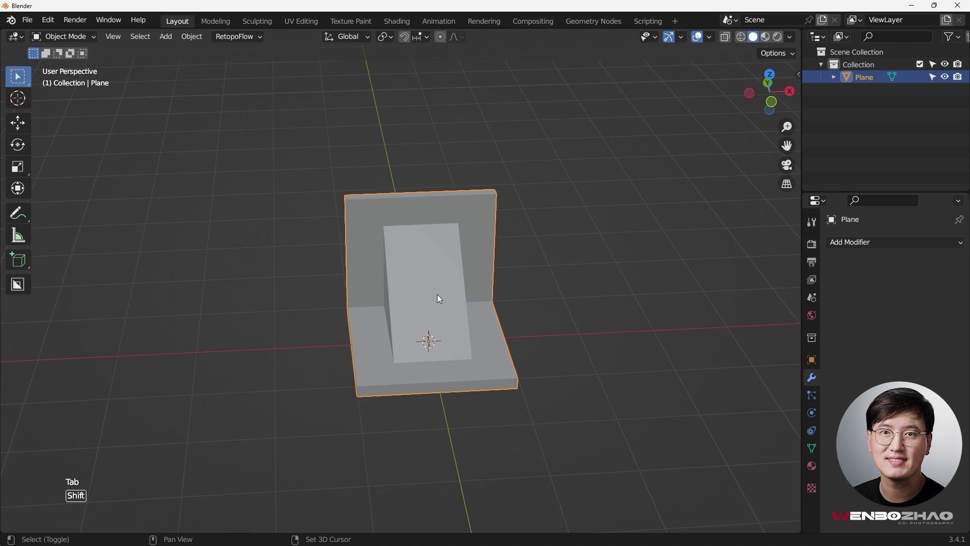
middle_click_drag(442, 288, 369, 293)
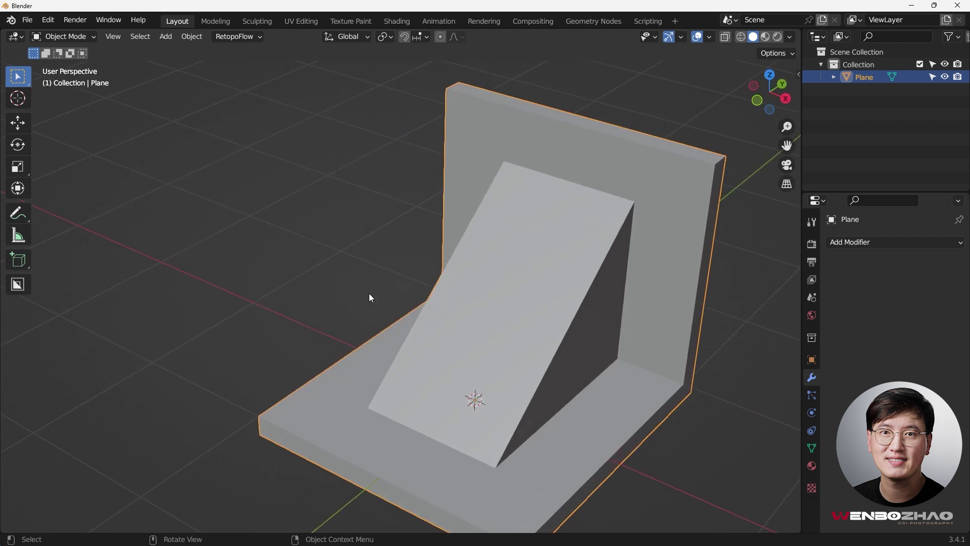
scroll(483, 292, "down", 4)
middle_click_drag(483, 292, 459, 261)
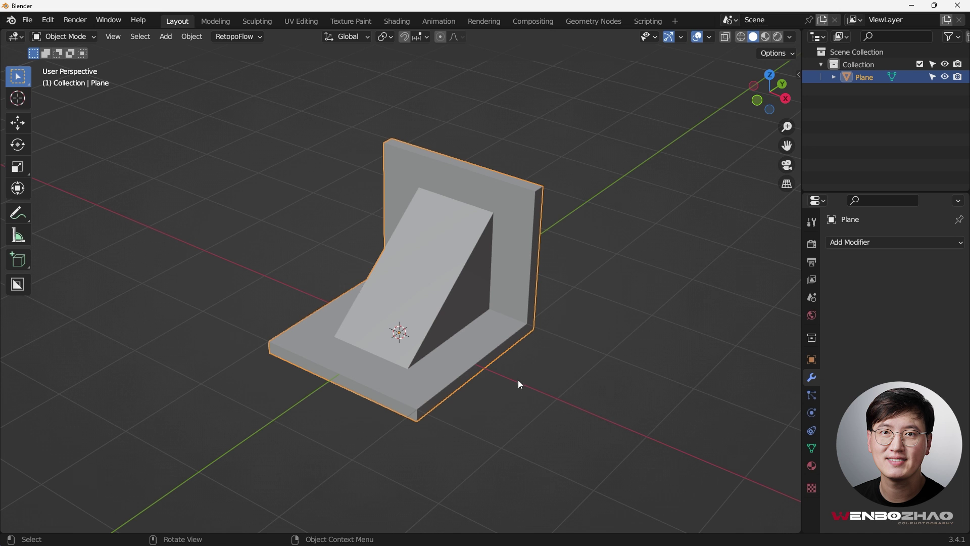
scroll(453, 292, "up", 2)
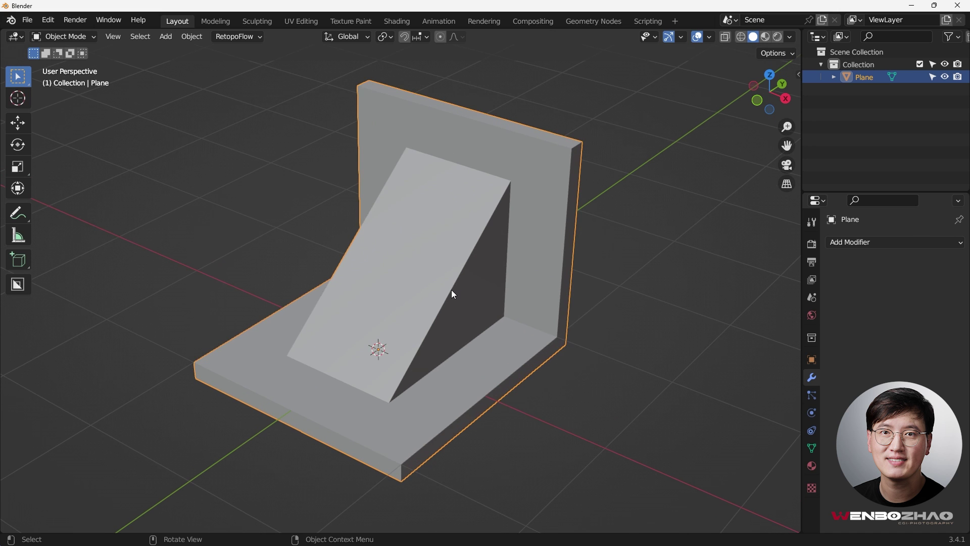
middle_click_drag(462, 291, 573, 297)
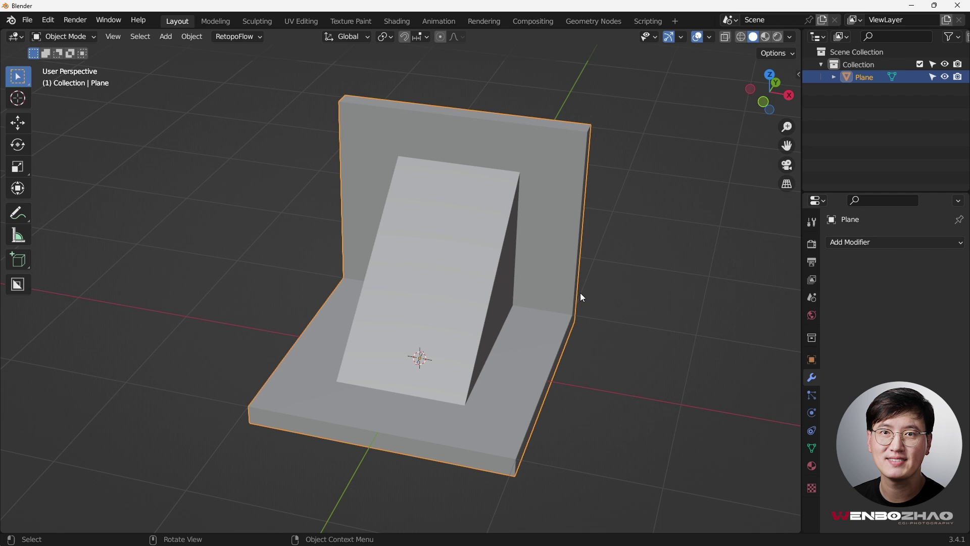
key("ctrl+2")
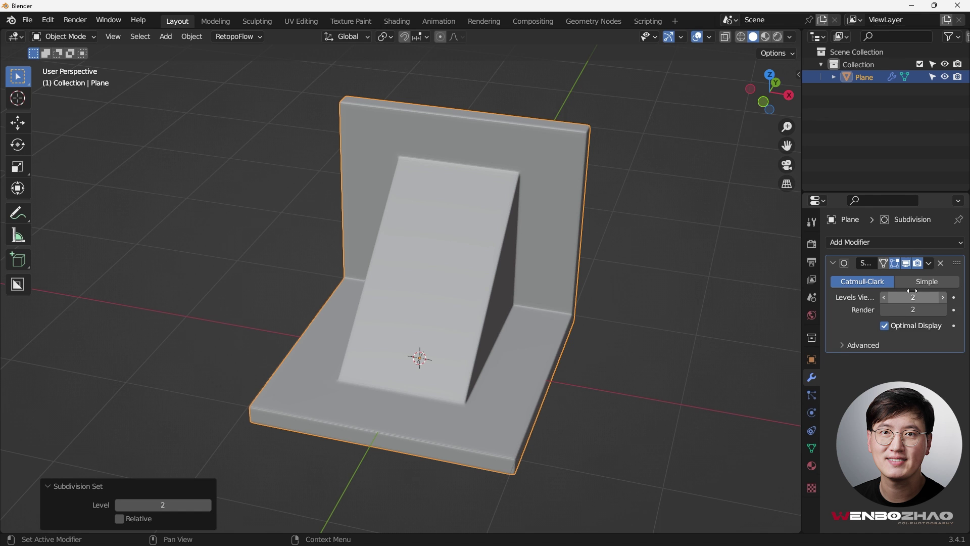
left_click_drag(802, 291, 740, 291)
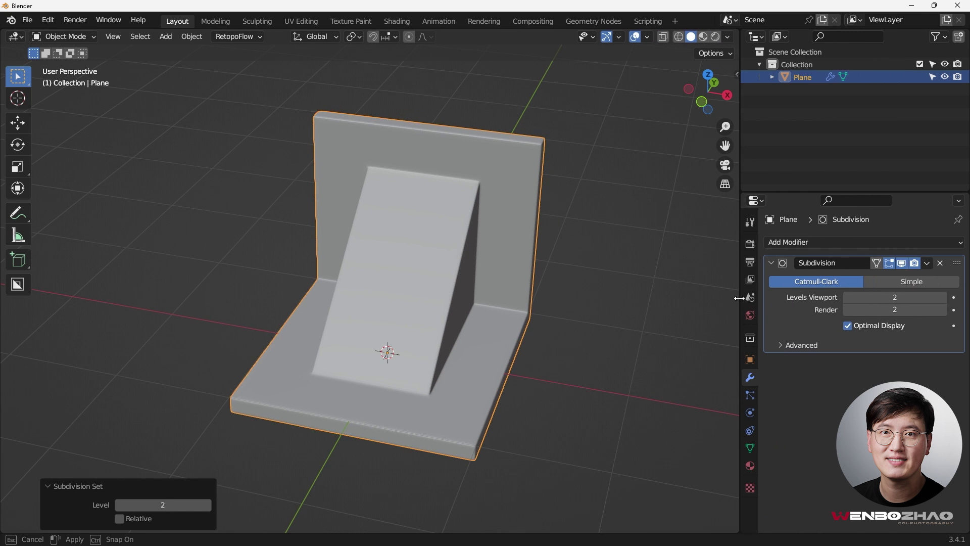
Apply Shade Smooth to the subdivided bracket.
middle_click_drag(384, 240, 341, 230)
middle_click_drag(445, 231, 335, 163, "shift")
scroll(386, 212, "down", 3)
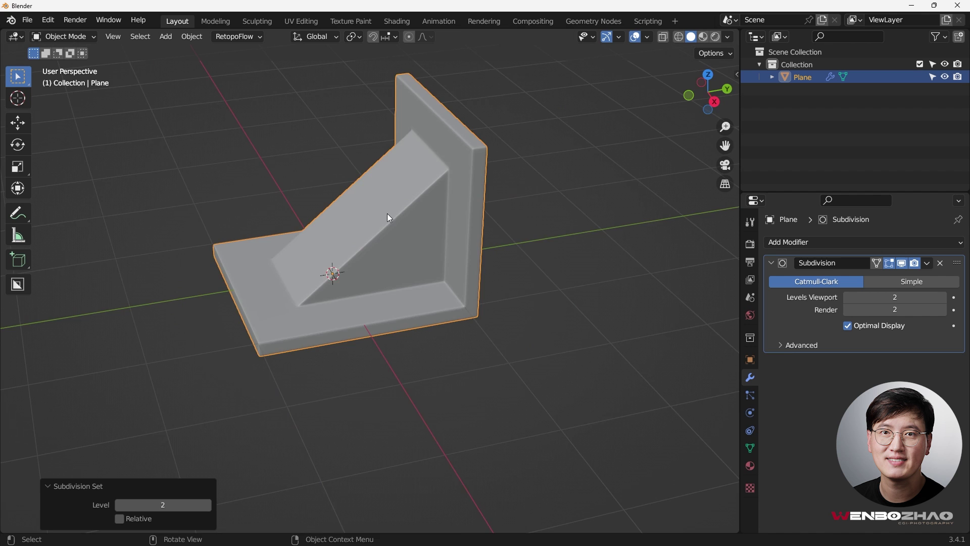
middle_click_drag(387, 213, 422, 209)
scroll(453, 297, "up", 6)
scroll(372, 338, "down", 2)
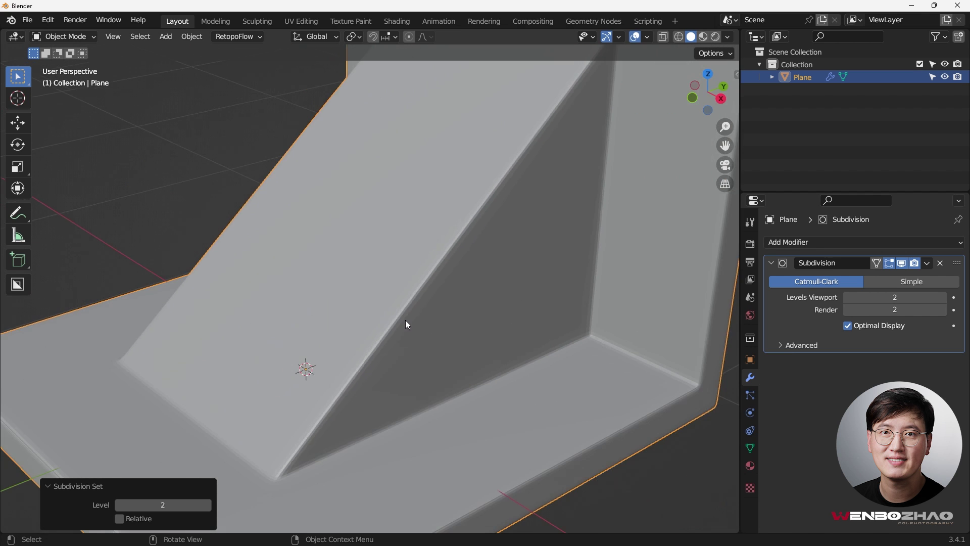
right_click(407, 332)
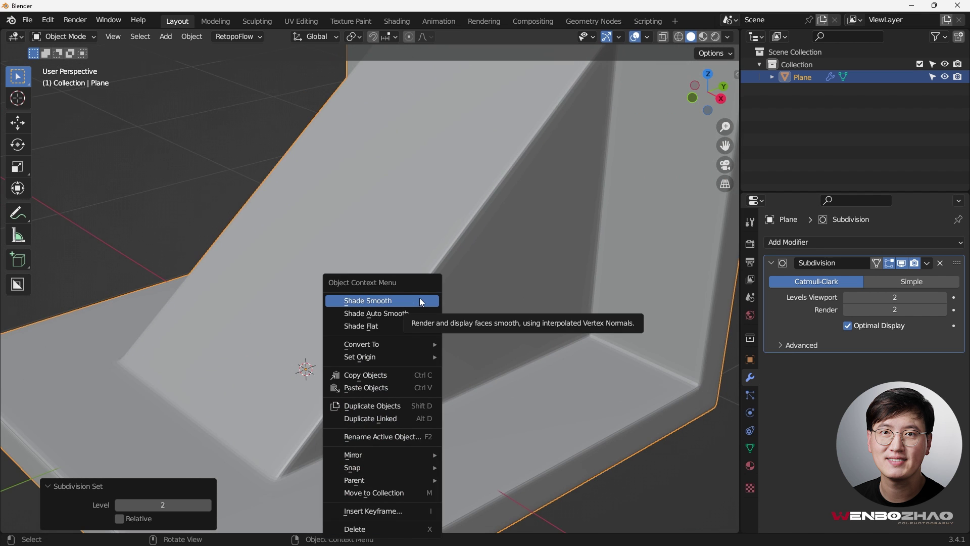
left_click(420, 300)
right_click(405, 246)
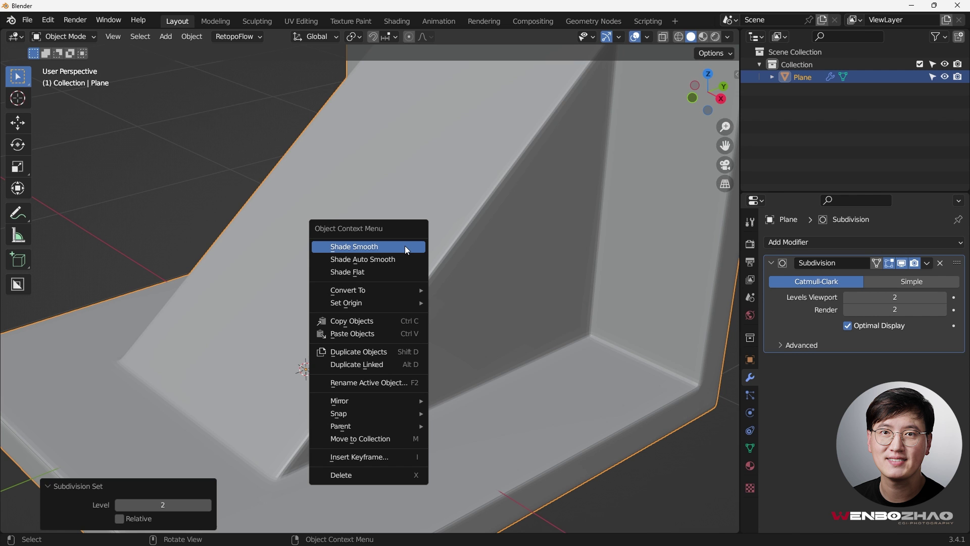
left_click(404, 246)
Examine the smoothed bracket's bevelled edges, ramp joints and floor corners from several sides, briefly checking the mesh in Edit Mode.
scroll(406, 245, "down", 3)
middle_click_drag(417, 299, 485, 288, "shift")
scroll(404, 364, "up", 2)
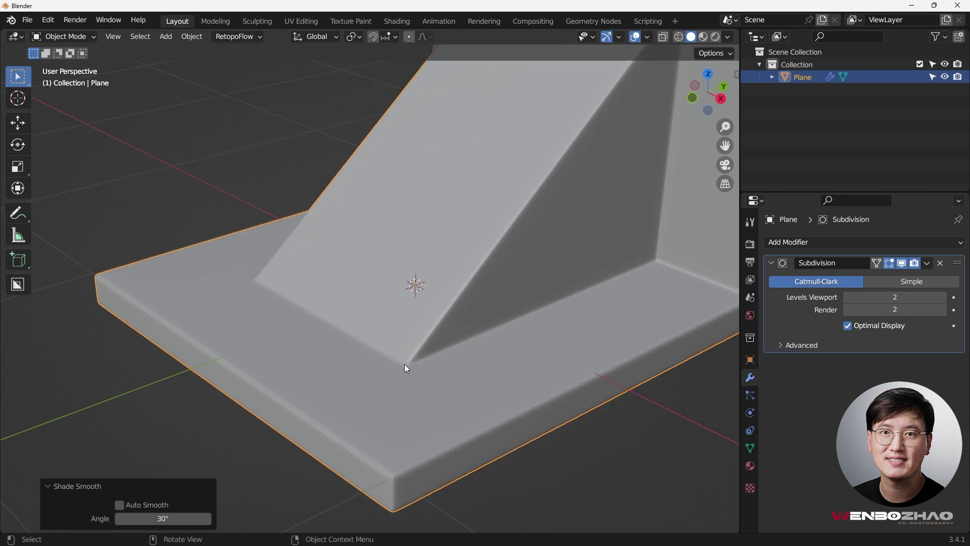
middle_click_drag(404, 364, 408, 289)
scroll(406, 292, "down", 5)
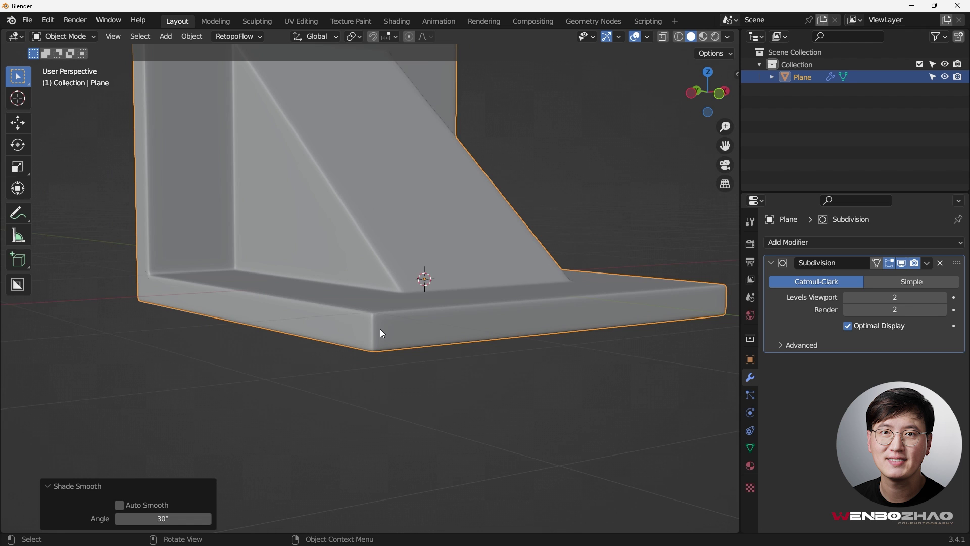
scroll(380, 328, "up", 1)
key("Tab")
middle_click_drag(381, 333, 528, 261)
key("Tab")
scroll(379, 261, "down", 4)
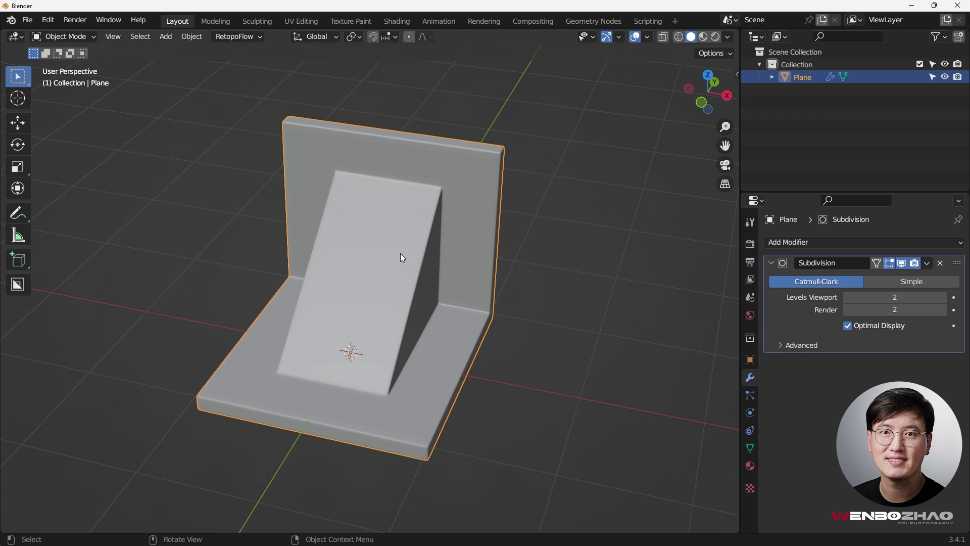
middle_click_drag(398, 257, 426, 266)
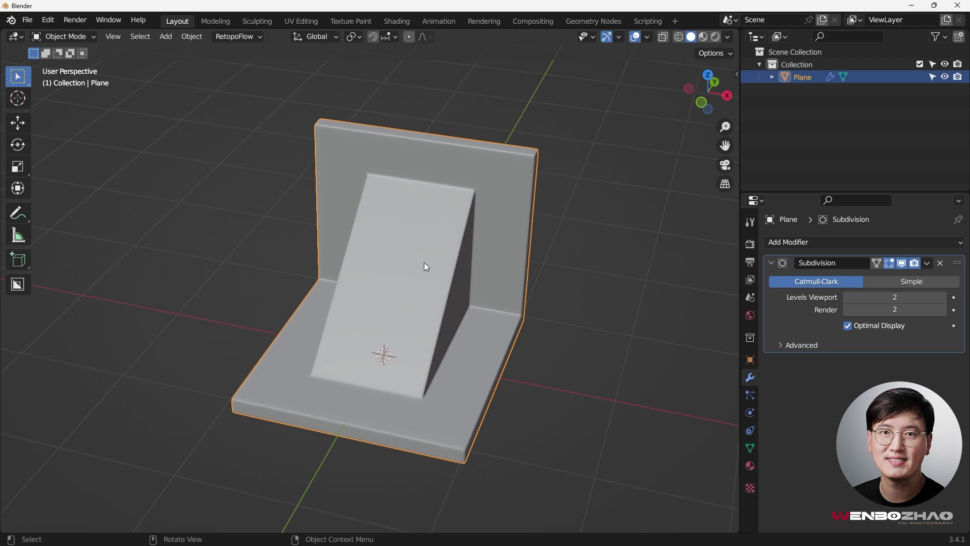